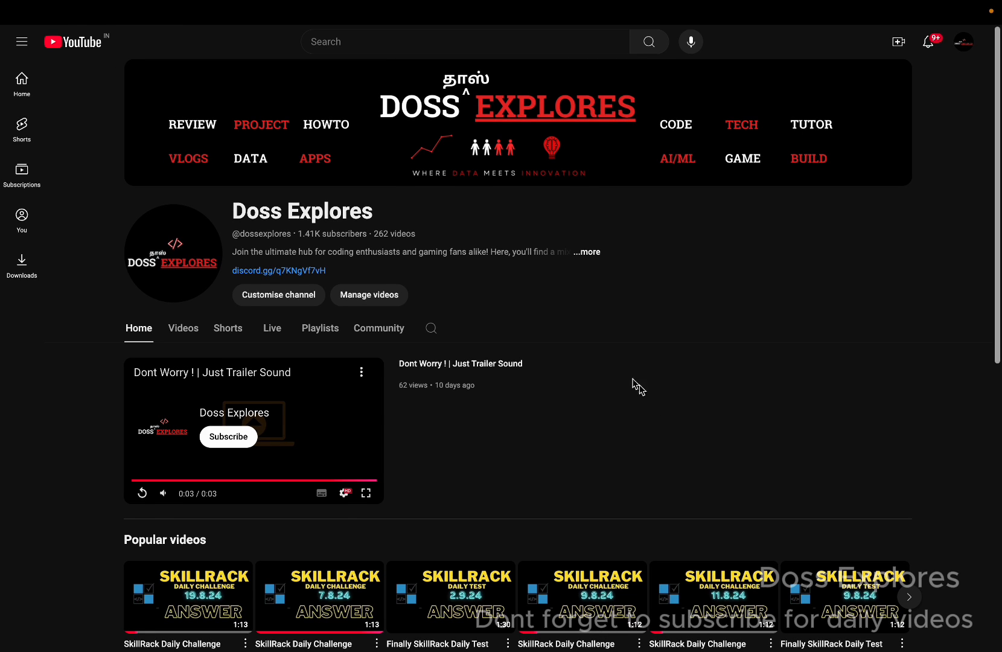
- Switch from the YouTube channel tab to the SkillRack 'Alphabet Matrix - Decryption' problem
key("ctrl+Tab")
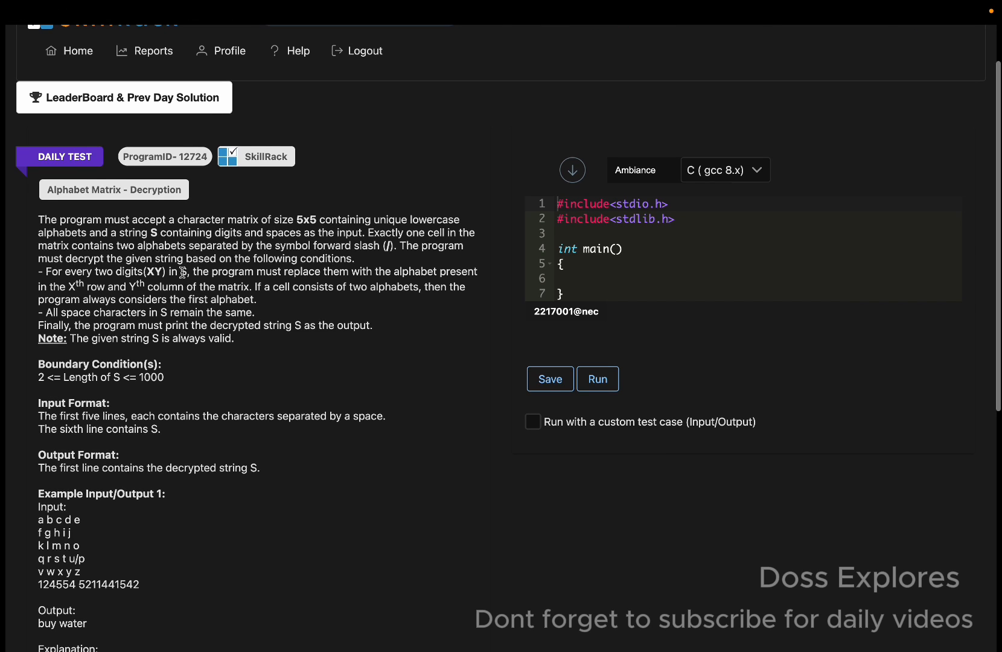
scroll(134, 263, "down", 1)
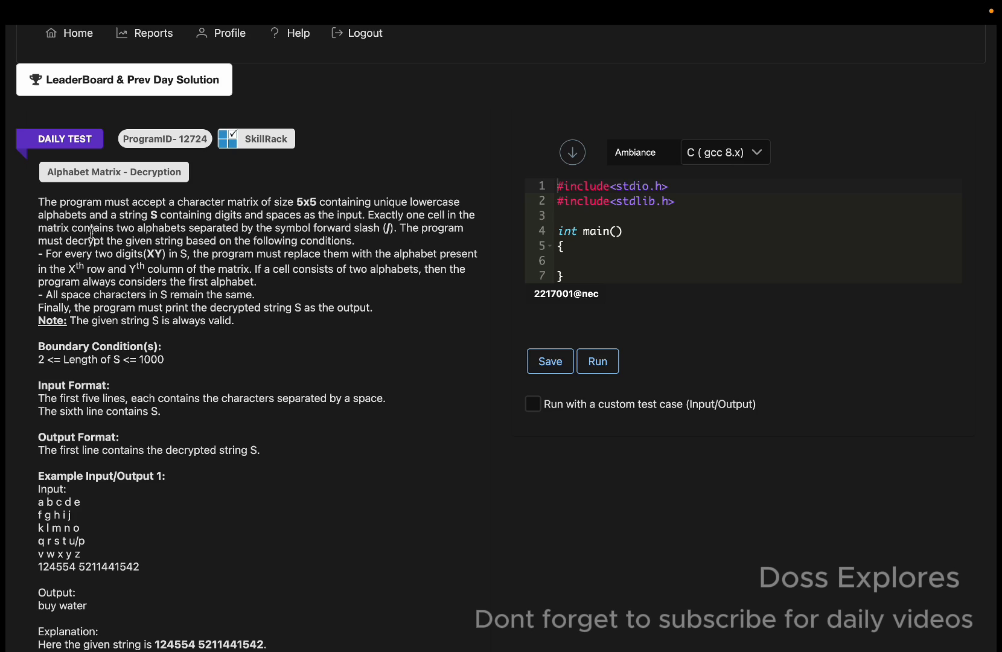
left_click_drag(119, 215, 242, 217)
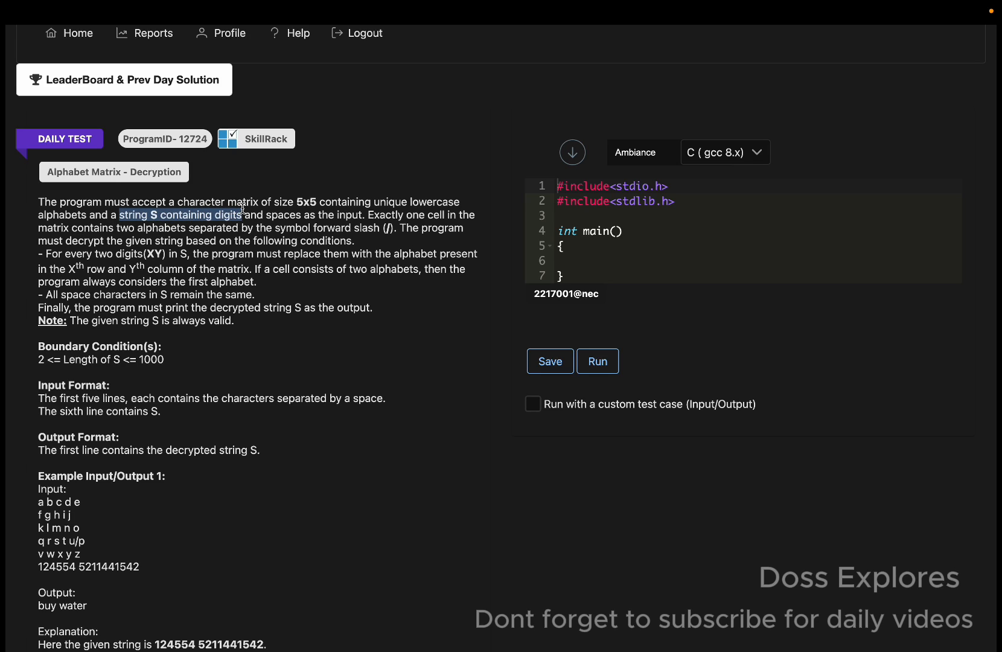
left_click(314, 218)
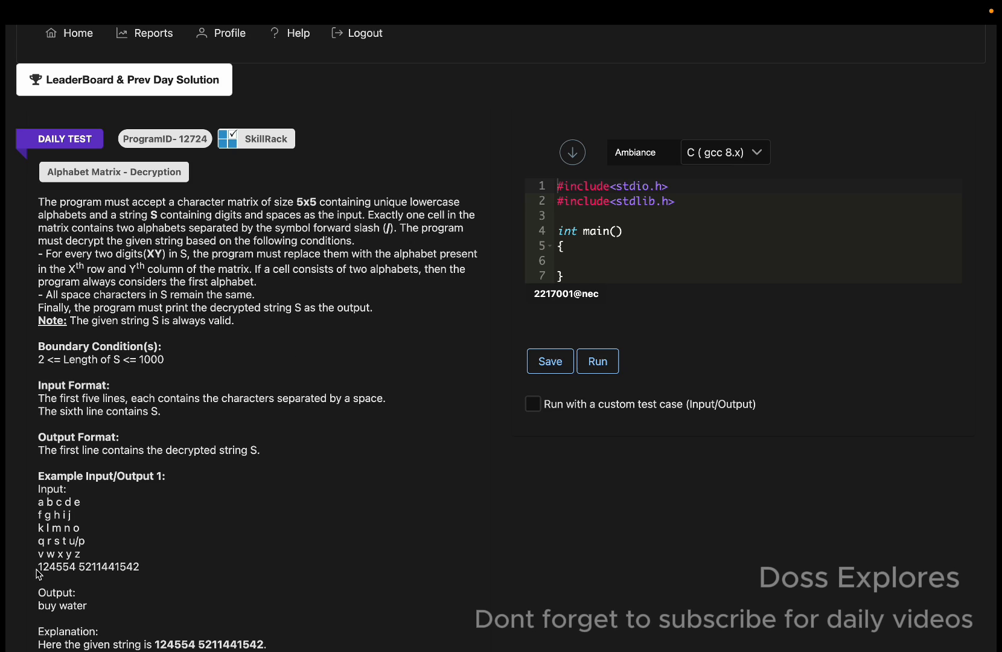
left_click_drag(68, 541, 87, 542)
left_click_drag(46, 254, 123, 295)
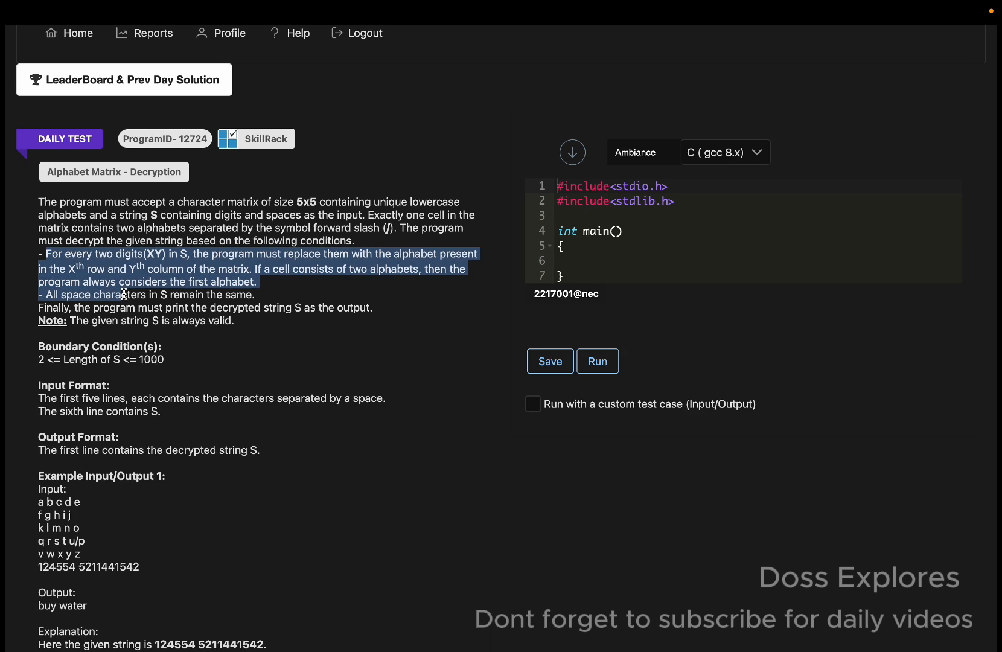
left_click(124, 294)
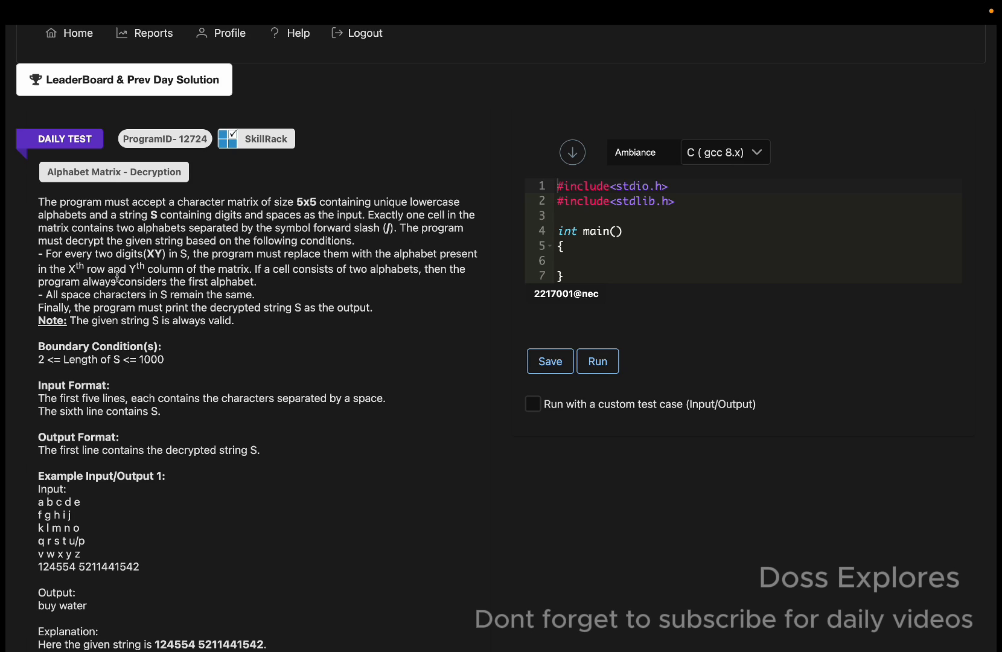
left_click_drag(67, 268, 141, 273)
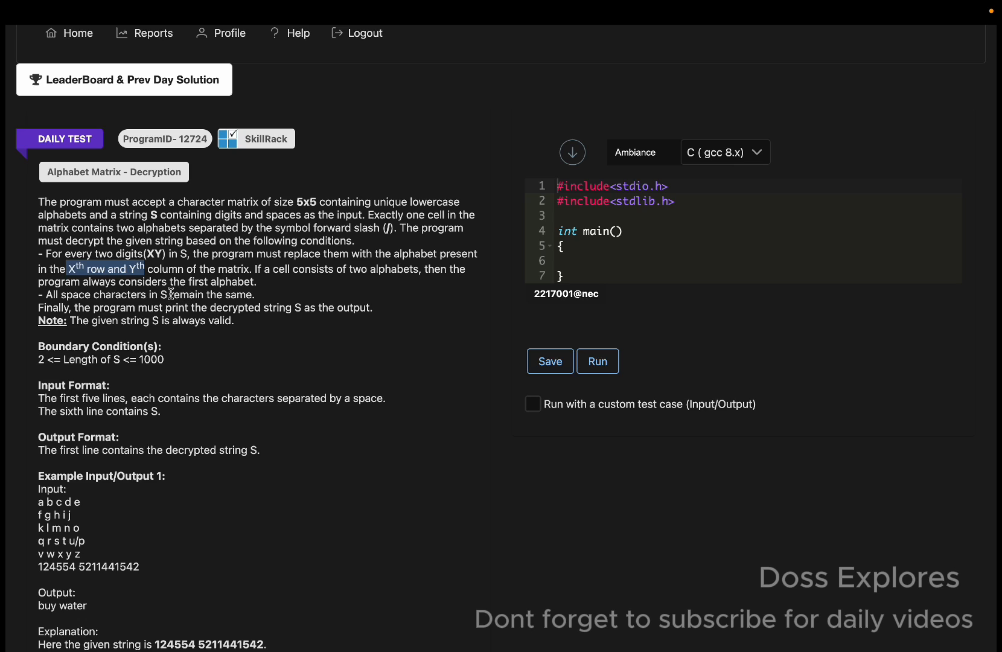
left_click(285, 300)
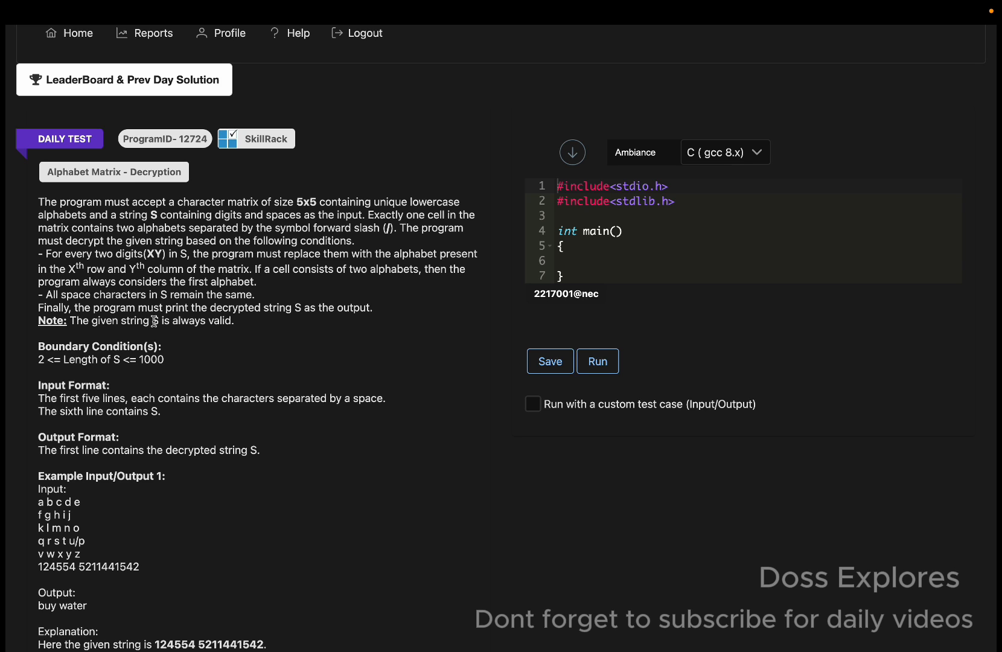
scroll(194, 322, "down", 5)
scroll(194, 321, "down", 5)
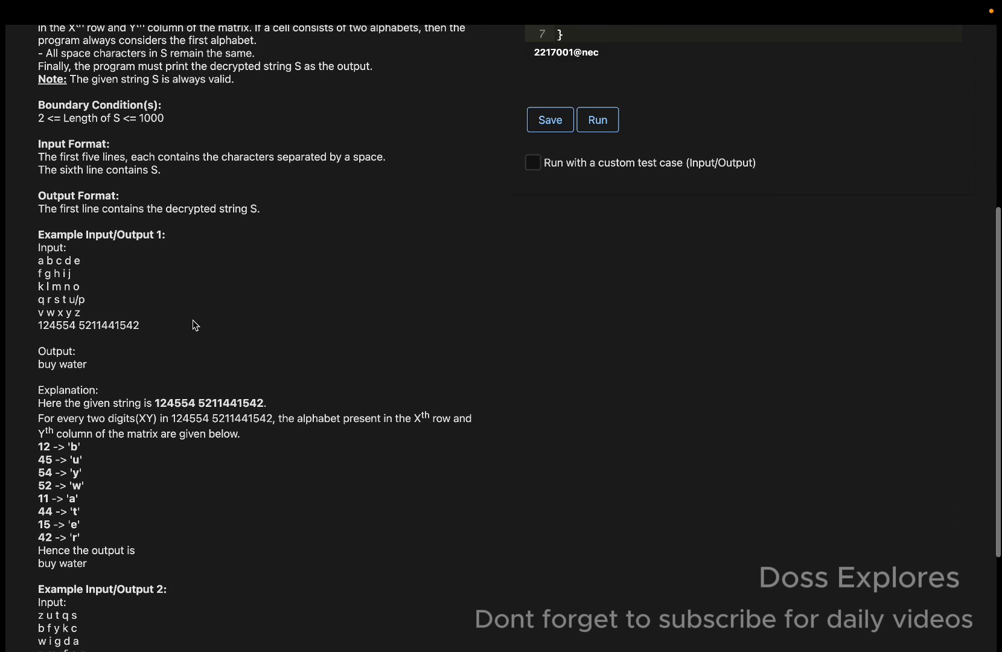
scroll(194, 325, "down", 1)
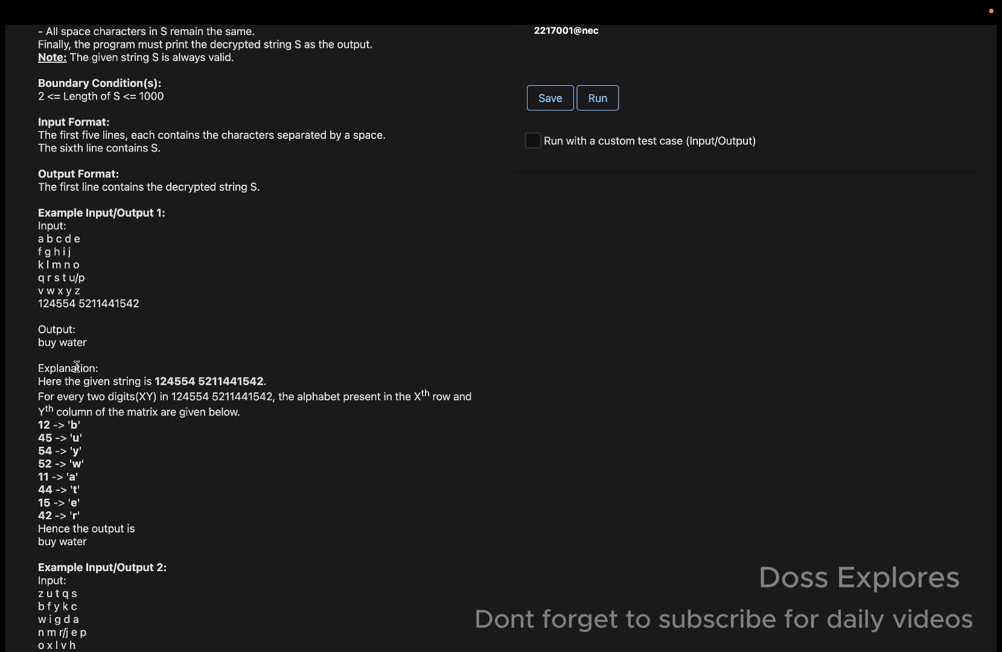
left_click_drag(39, 303, 127, 302)
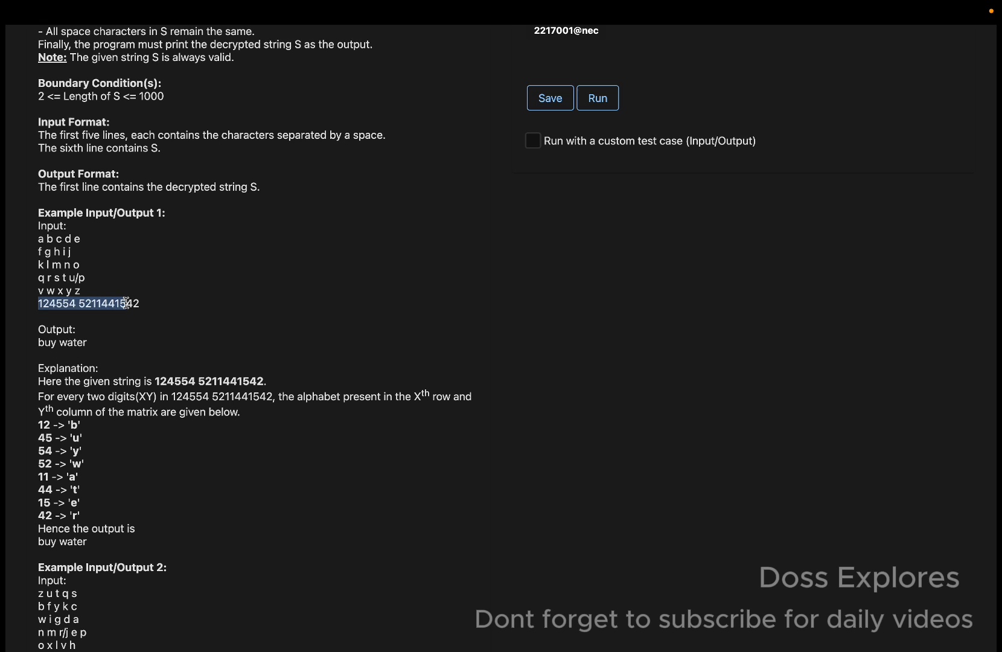
left_click(62, 305)
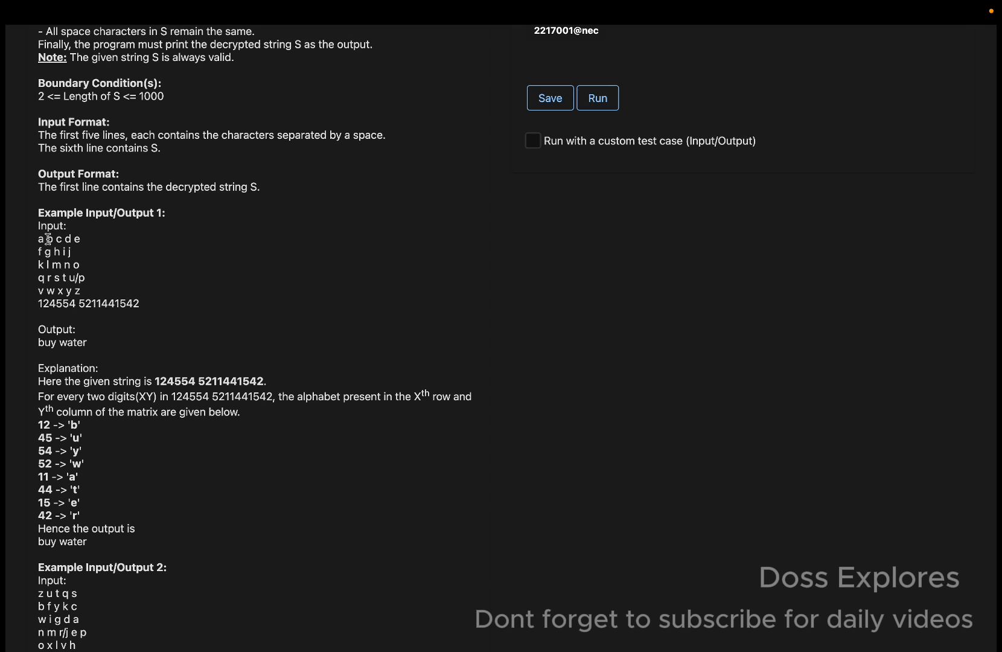
scroll(48, 239, "up", 5)
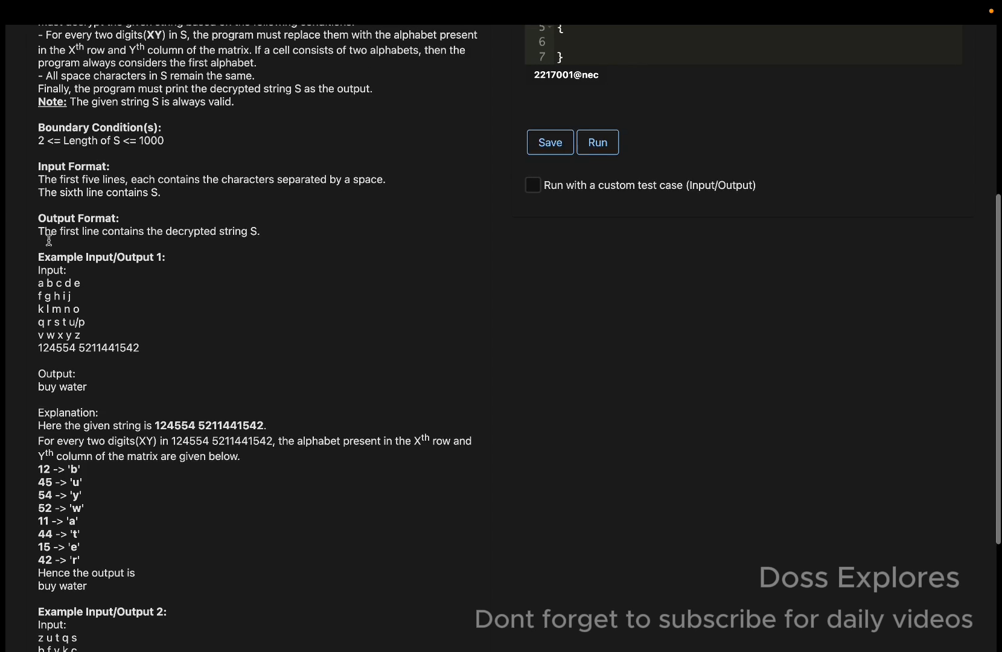
scroll(49, 240, "up", 3)
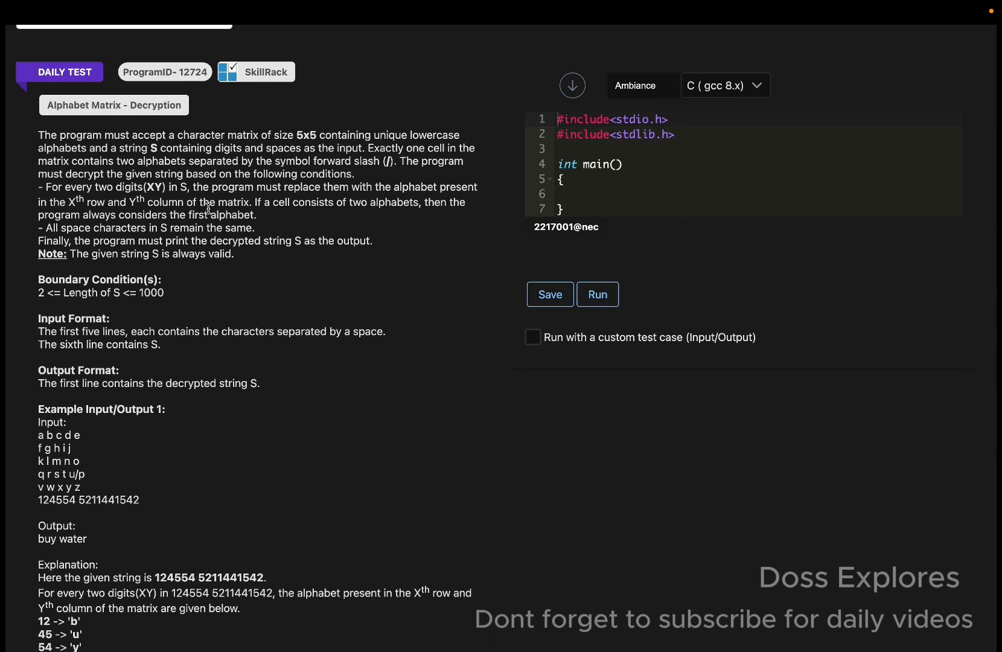
scroll(104, 210, "down", 2)
scroll(103, 209, "down", 2)
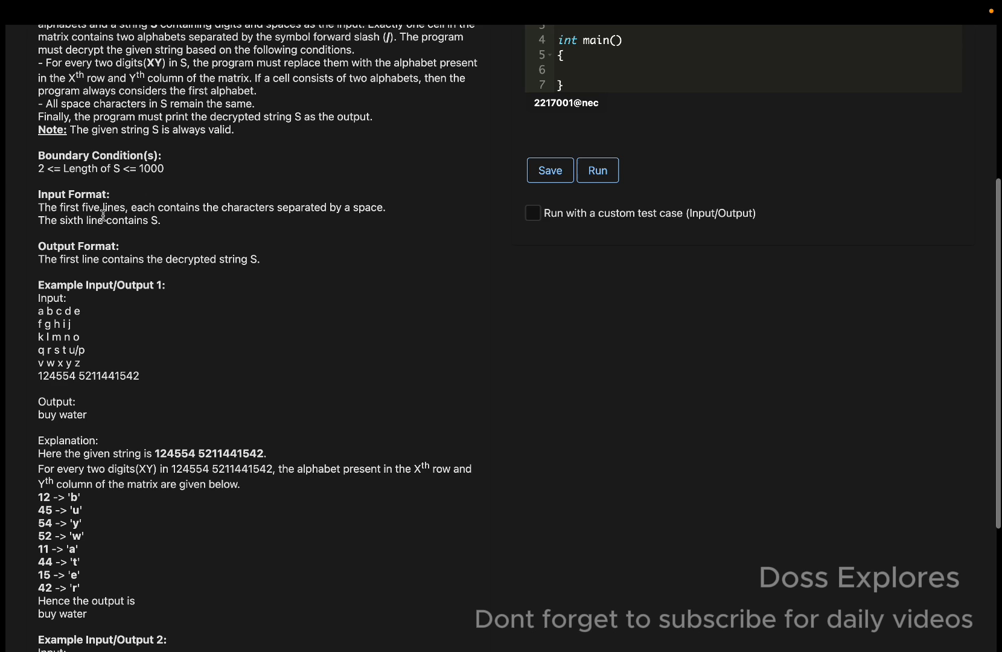
scroll(103, 210, "down", 1)
scroll(103, 220, "up", 1)
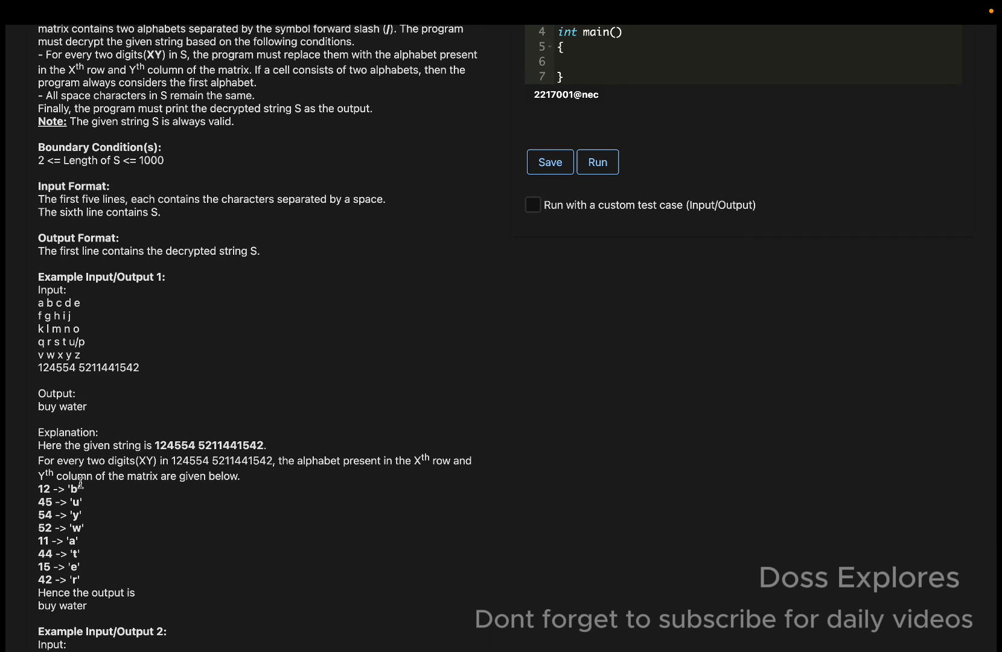
scroll(102, 533, "down", 1)
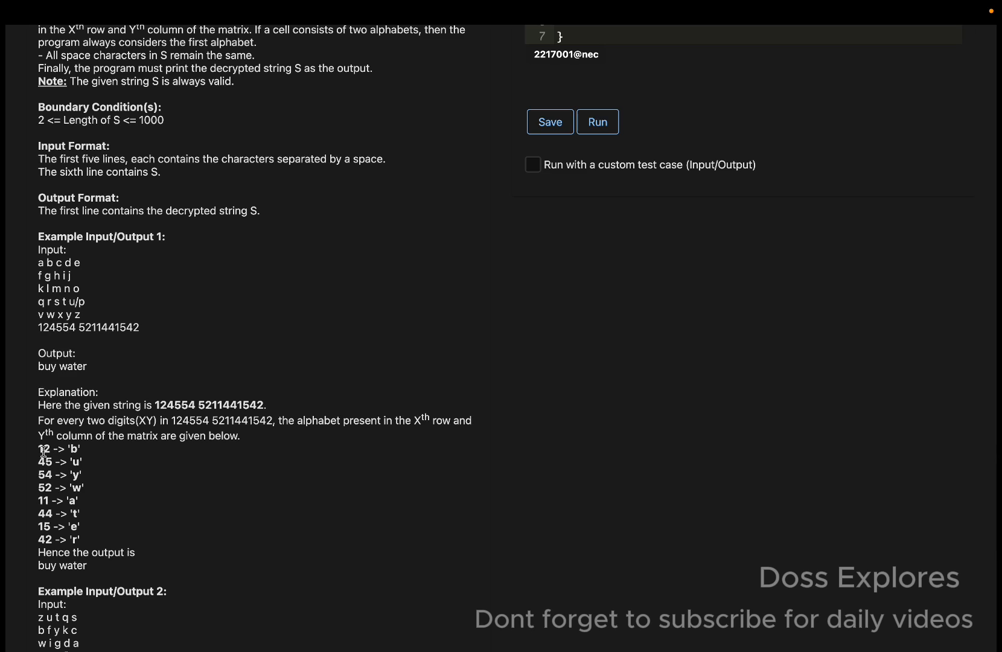
left_click_drag(37, 449, 73, 451)
left_click(84, 457)
left_click_drag(52, 564, 77, 565)
right_click(187, 541)
left_click(174, 527)
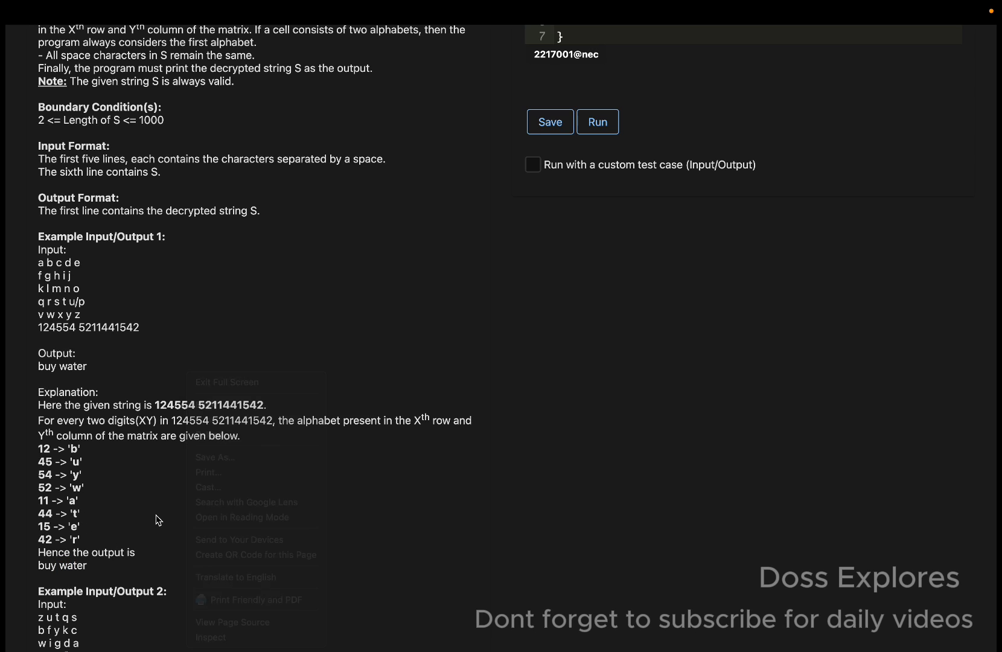
scroll(313, 391, "up", 8)
- Choose Python3 (3.12) as the language and delete the '#Your code below' starter comment
left_click(719, 173)
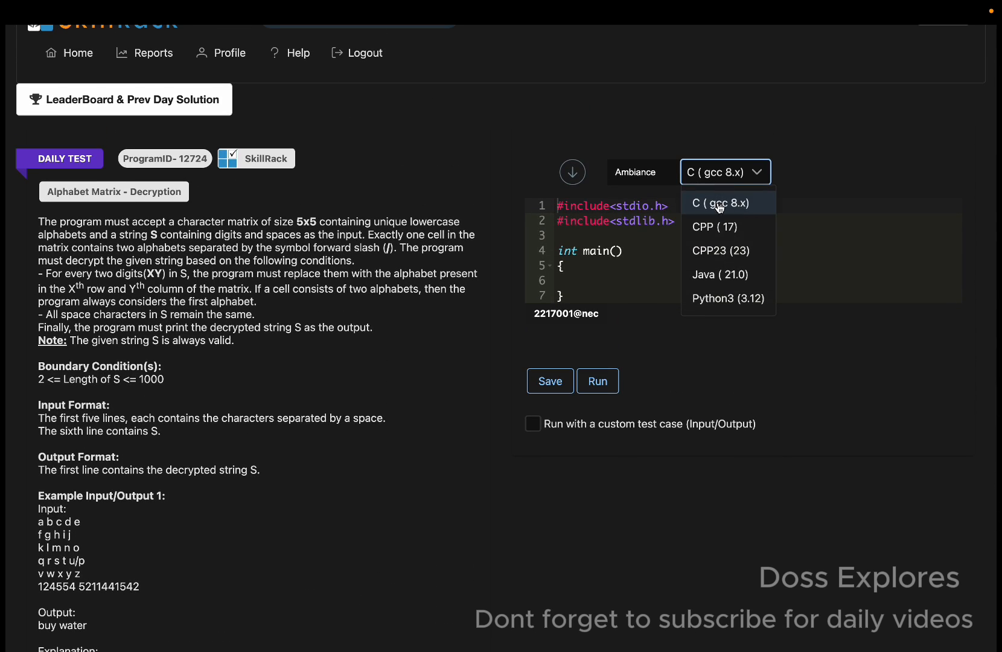
left_click(727, 301)
left_click(638, 247)
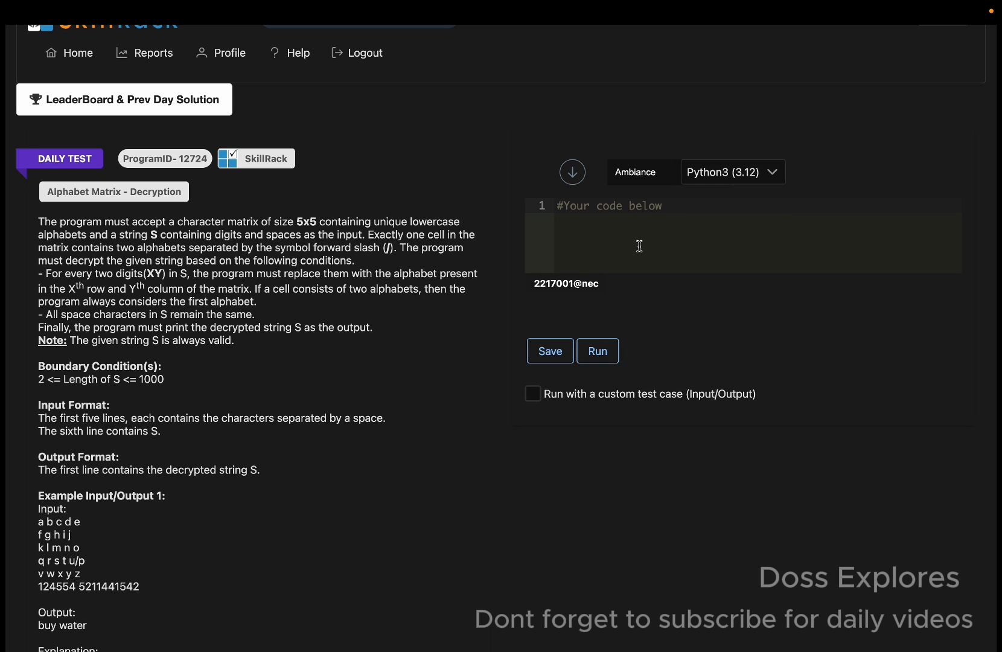
key("ctrl+a")
key("BackSpace")
scroll(438, 313, "down", 1)
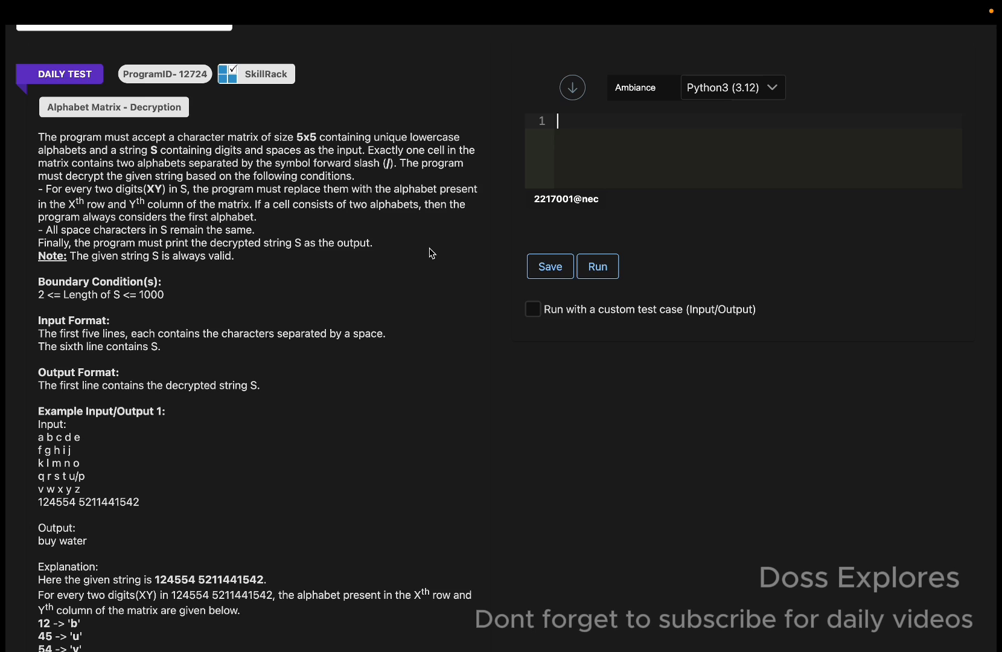
type("def ")
type("decrypt")
type("_string")
type("(")
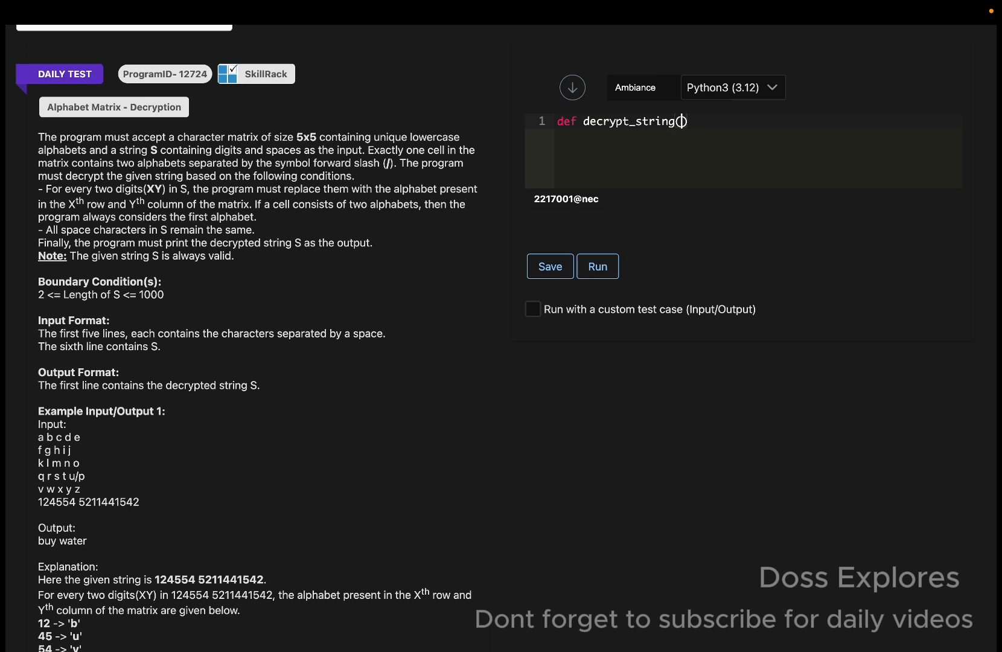
type("matrix")
type(",s")
- Define decrypt_string and build grid = [row.split() for row in matrix]
key("Right")
type(":")
key("Return")
type("grid ")
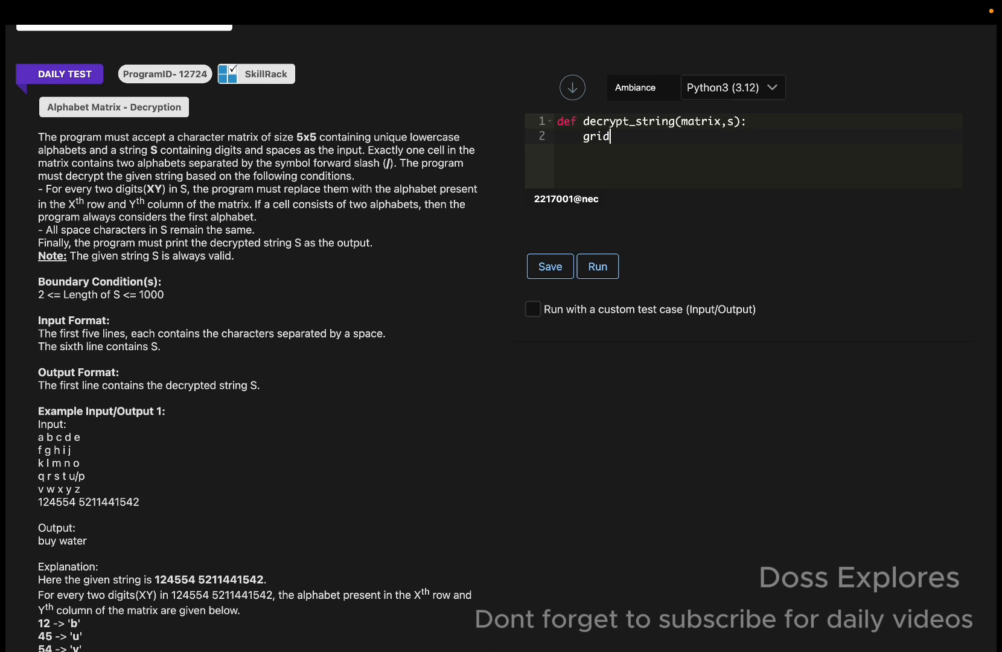
type("= ")
type("[row")
type(".split() for")
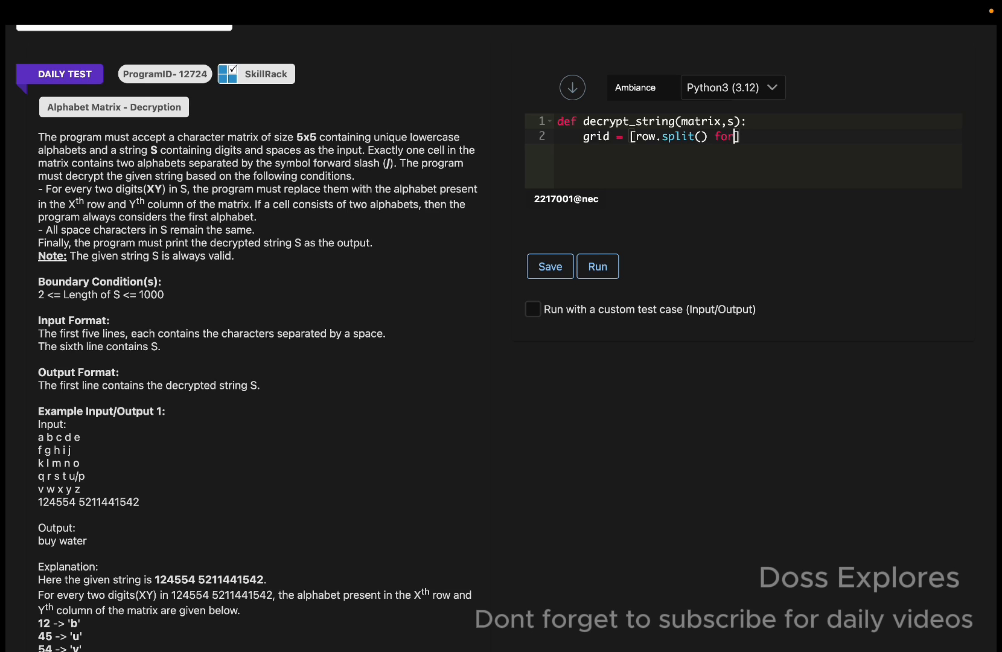
type("row in")
type(" range")
key("BackSpace")
key("BackSpace")
key("BackSpace")
type("matrix")
key("End")
key("Return")
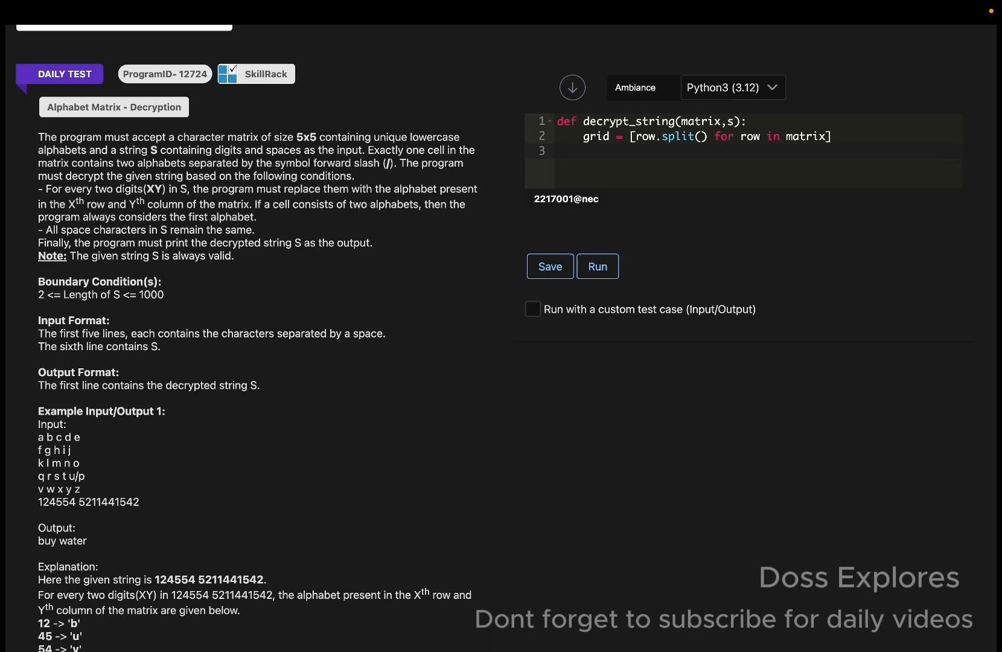
- Add result = [], i = 0 and the while i < len(s): loop header, saving midway
key("Return")
type("result =")
type(" []")
key("Return")
left_click(549, 266)
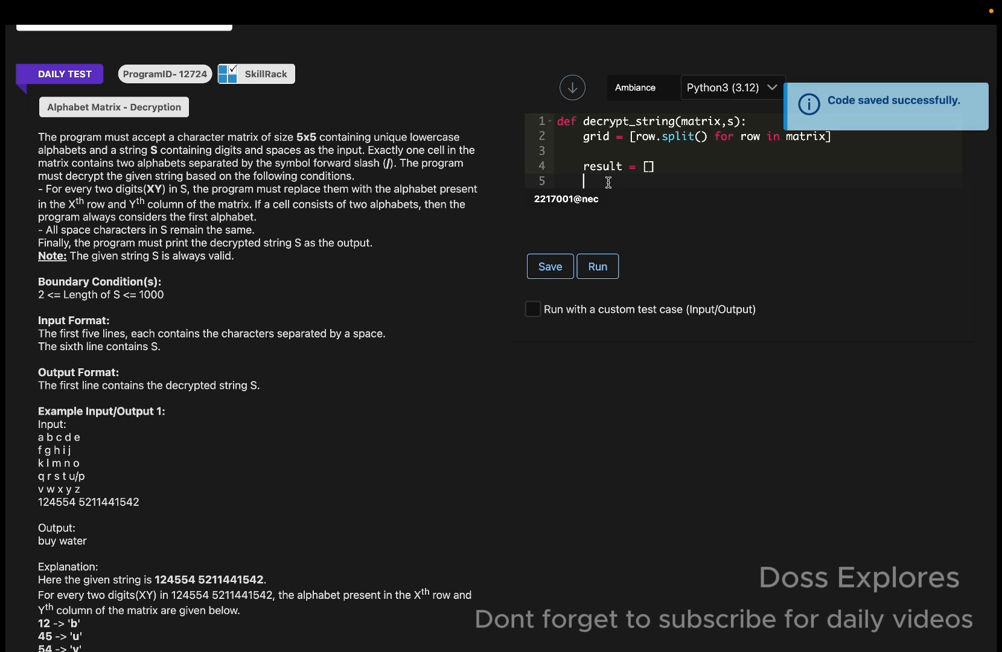
type("i = ")
type("0")
key("Return")
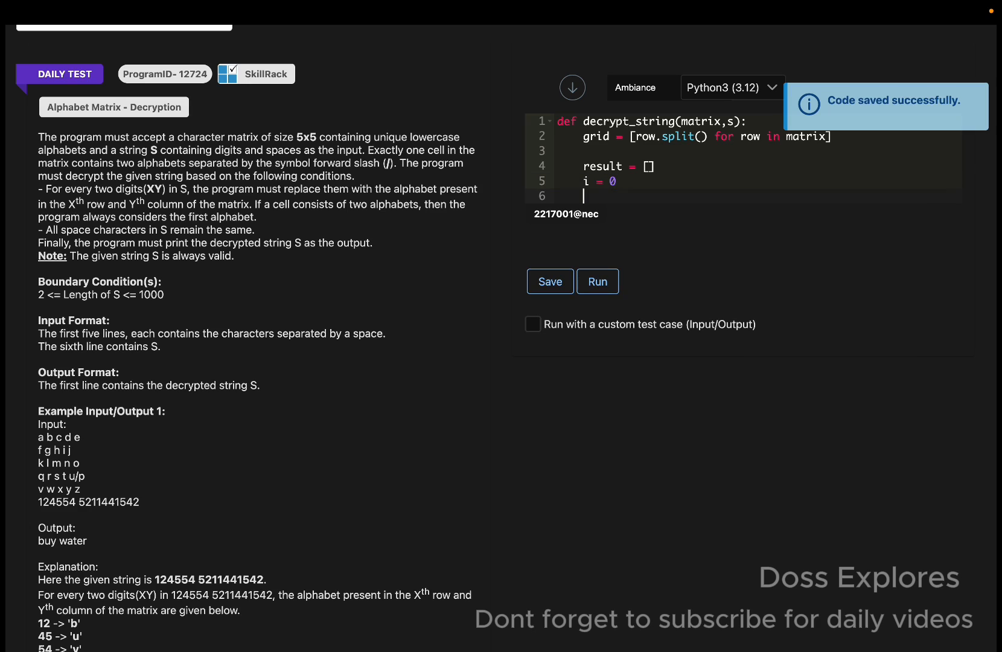
type("while i < ")
type("len(")
type("S)")
key("BackSpace")
type("s")
key("Right")
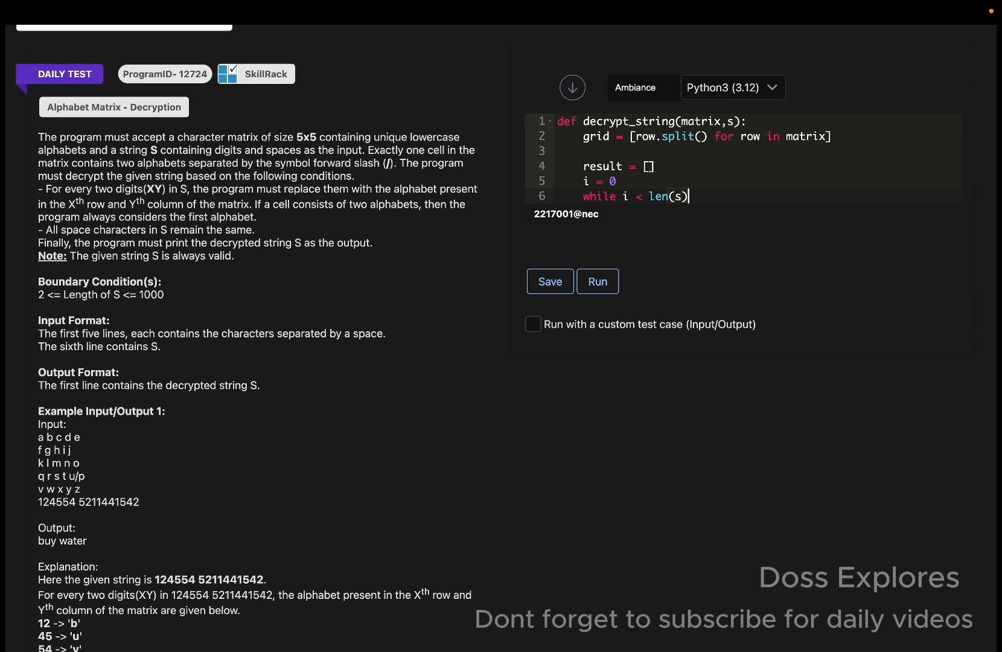
type(":")
key("Return")
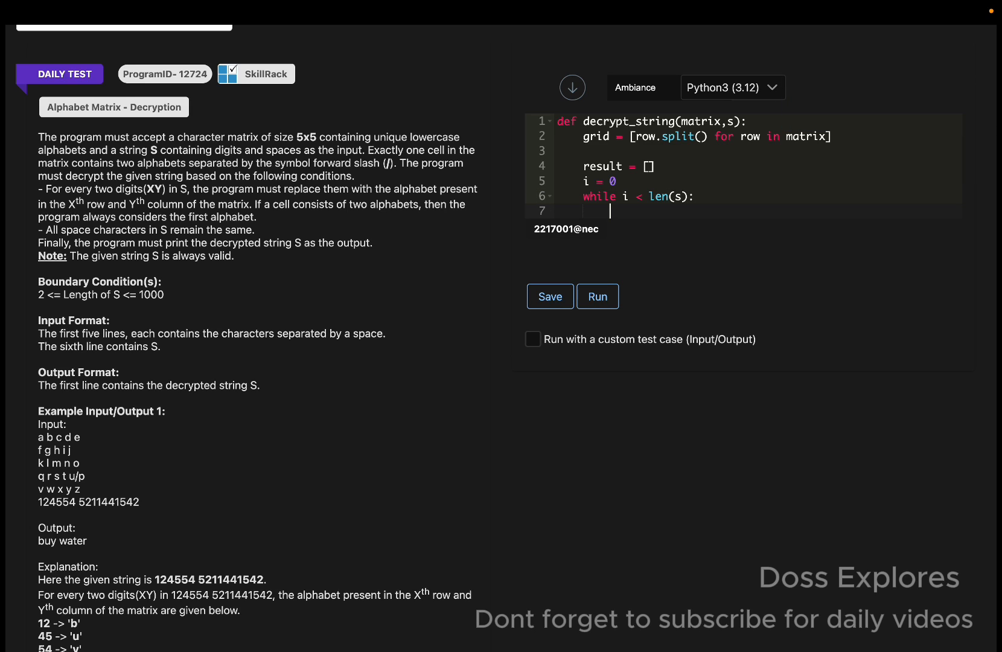
type("if ")
type("s[i]")
type(".isDi")
type("gi")
- Write the condition if s[i].isdigit() and s[i+1].isdigit(): inside the loop
key("BackSpace")
key("BackSpace")
key("BackSpace")
type("digit()")
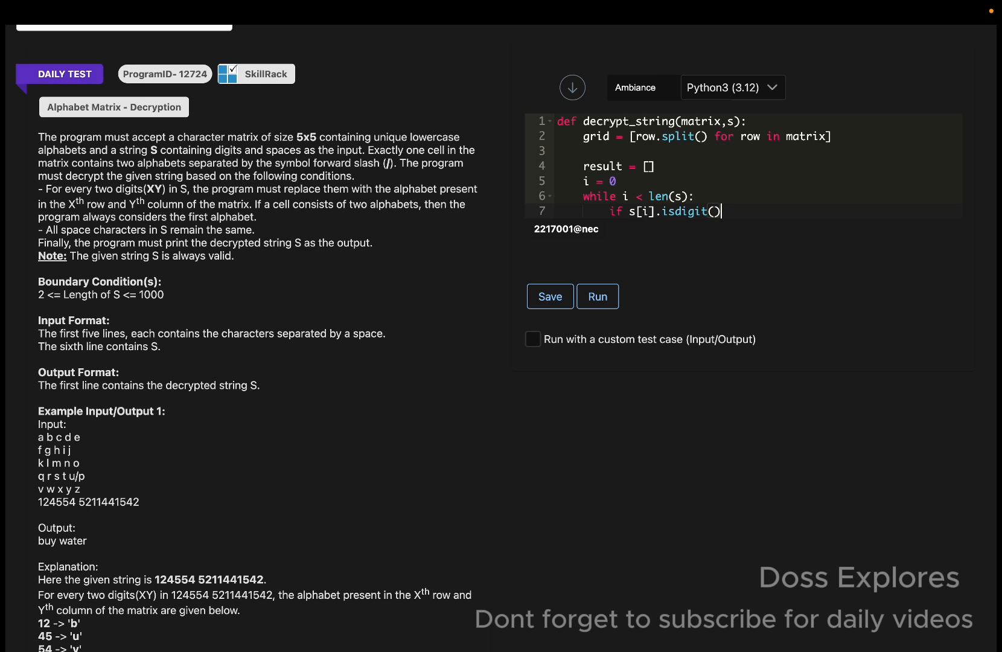
type(" and i")
type(" + ")
type("1 < len")
type("(s)")
type(" and s[")
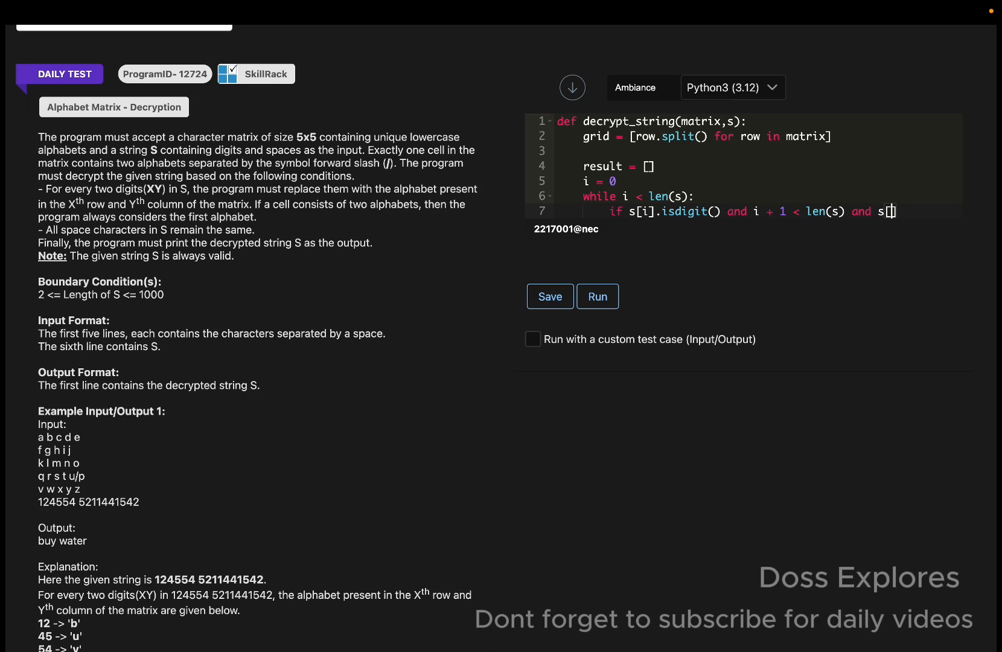
type("i+1")
key("Right")
type(".i")
type("sdigit")
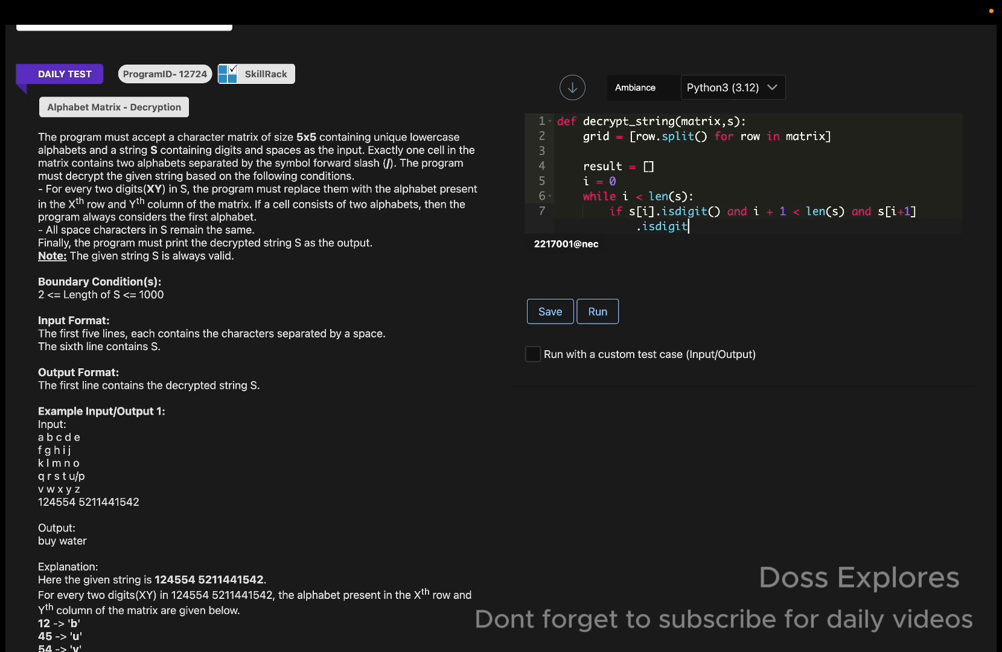
type("()")
type(":")
key("Return")
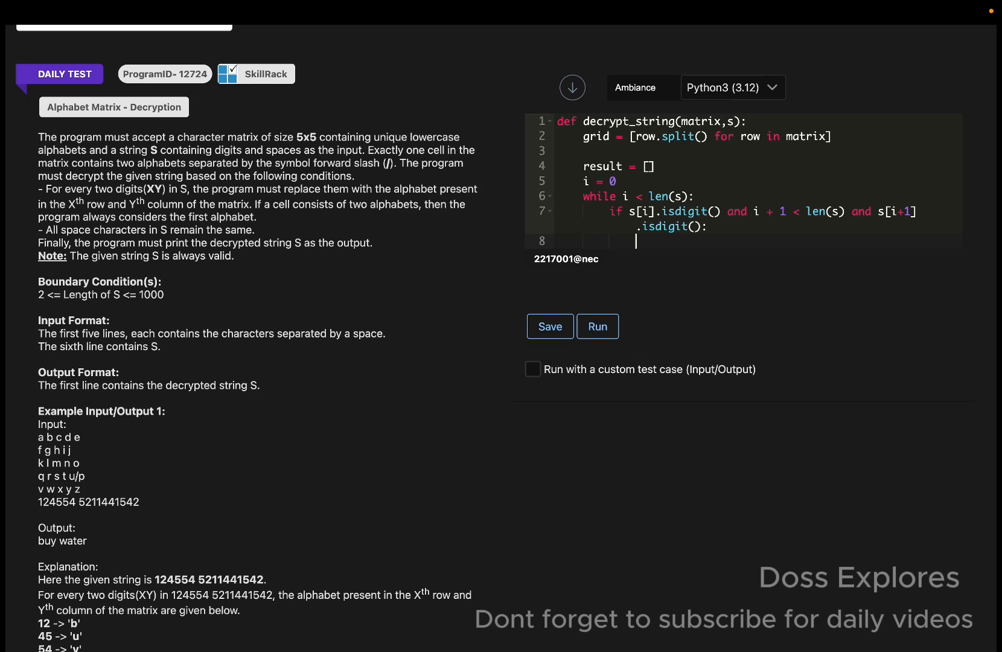
type("x = ")
type("int(s")
type("[i")
- Compute x = int(s[i]) - 1 and y = int(s[i+1]) - 1 in the digit-pair branch
key("Right")
type("-1")
key("BackSpace")
key("BackSpace")
key("Right")
type("- 1")
key("Return")
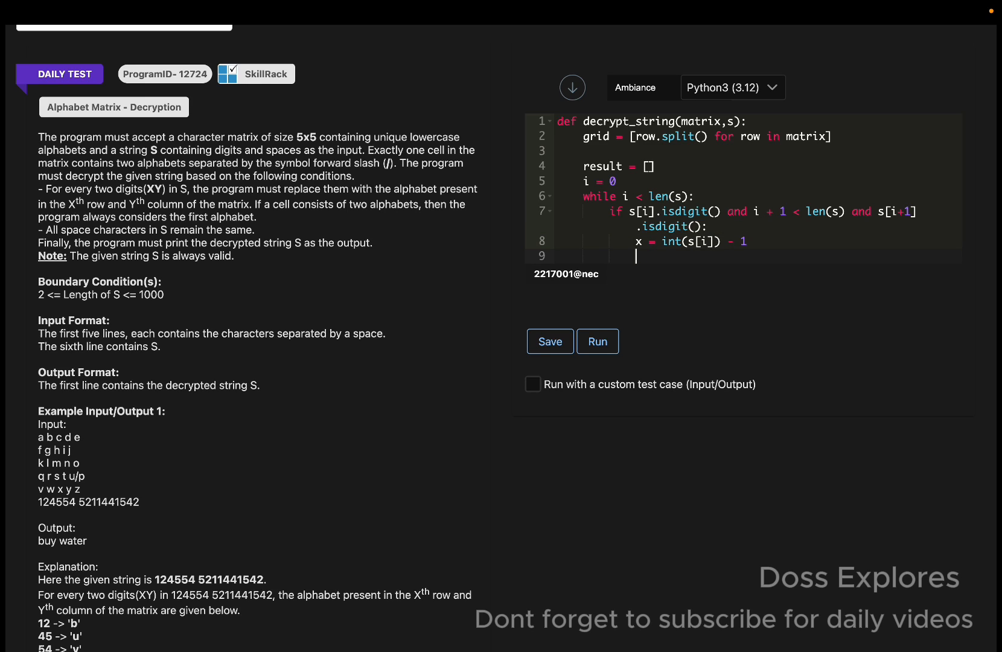
type("y")
type("= int(")
type("s[i")
type("+1")
key("Right")
key("Right")
type("- 1")
key("Return")
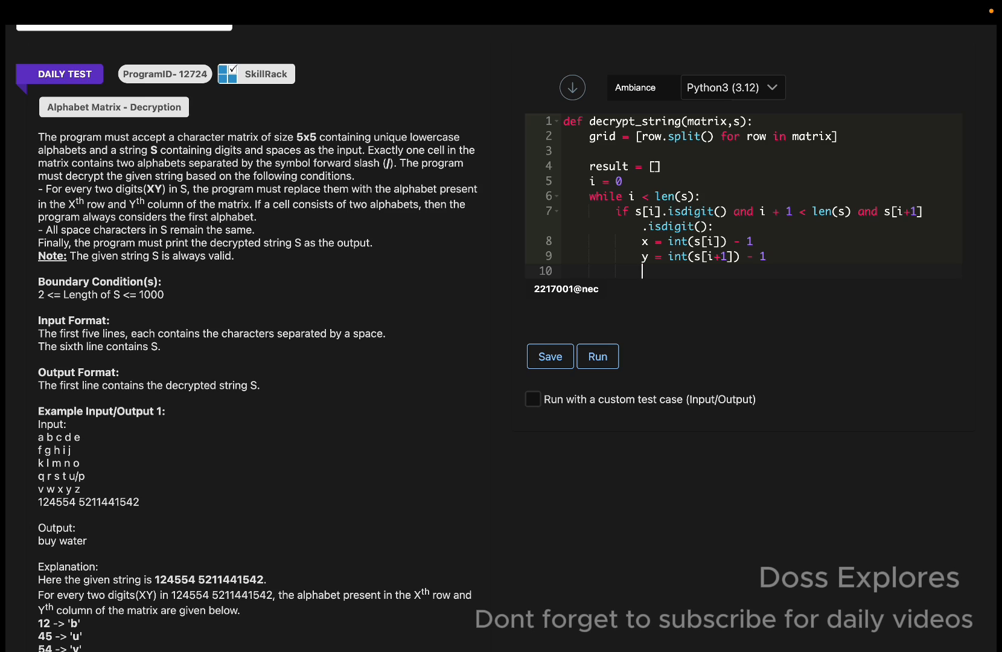
- Add cell = grid[x][y] and result.append(cell.split('/')[0]) under a '#get the characters' comment
key("Return")
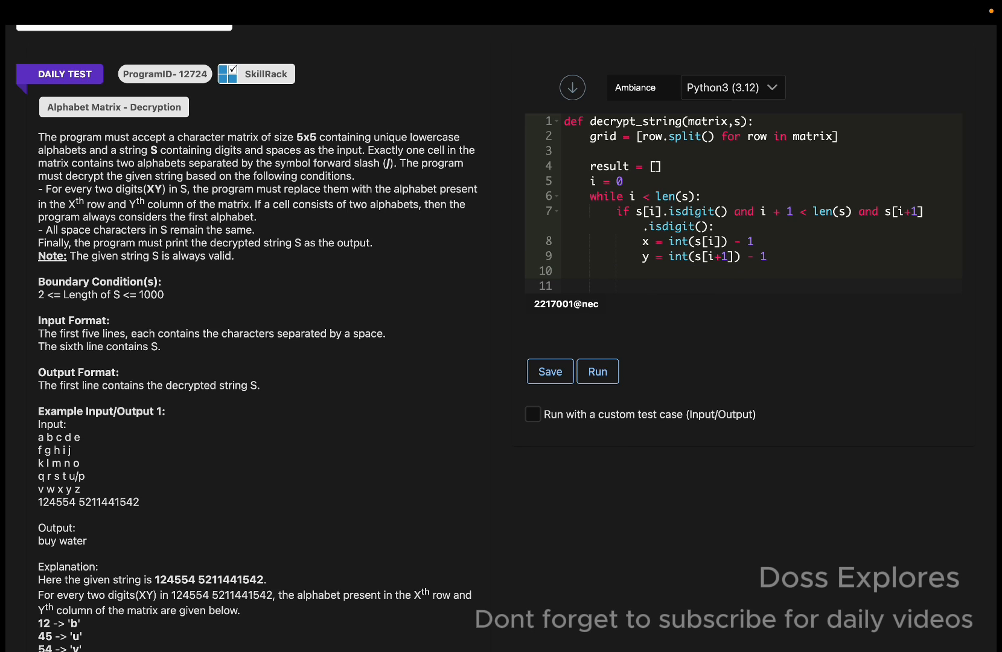
type("#get the charav")
key("BackSpace")
type("cters")
key("Return")
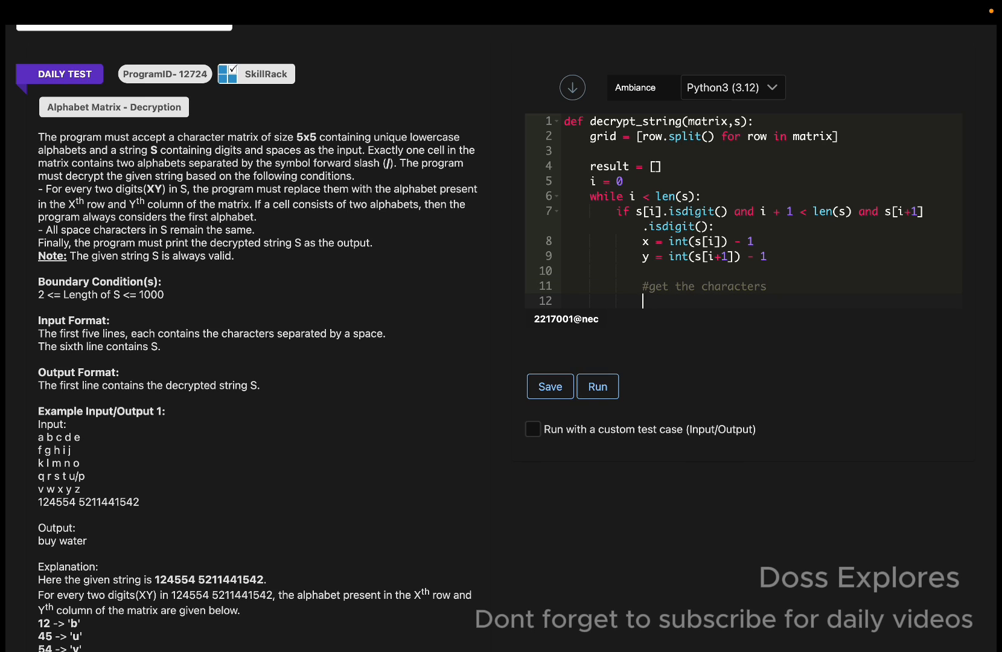
type("cell = ")
type("gri")
type("d[x")
type("][y]")
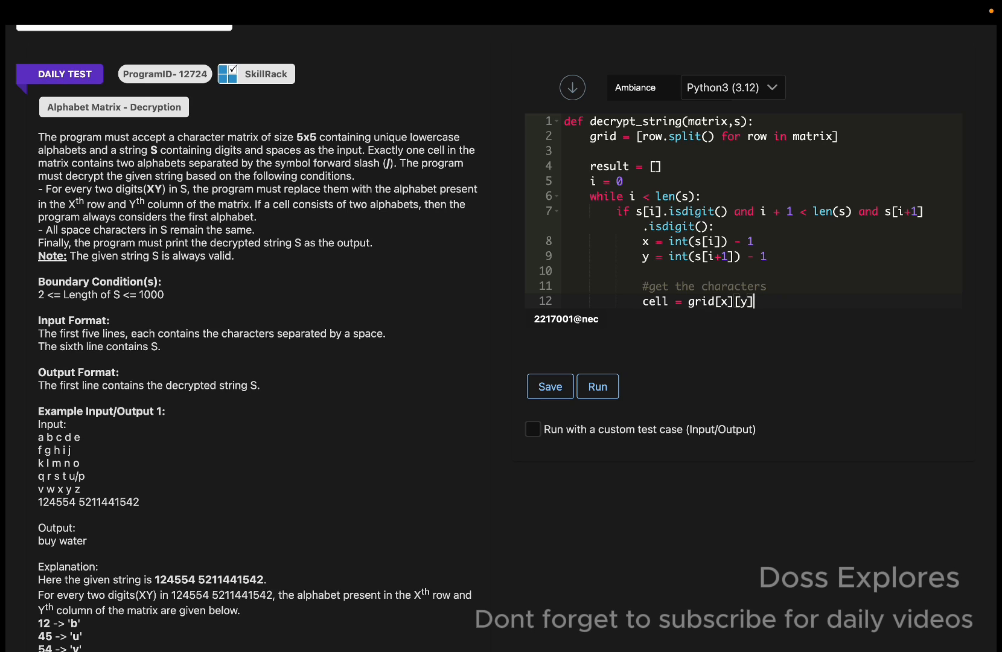
key("Return")
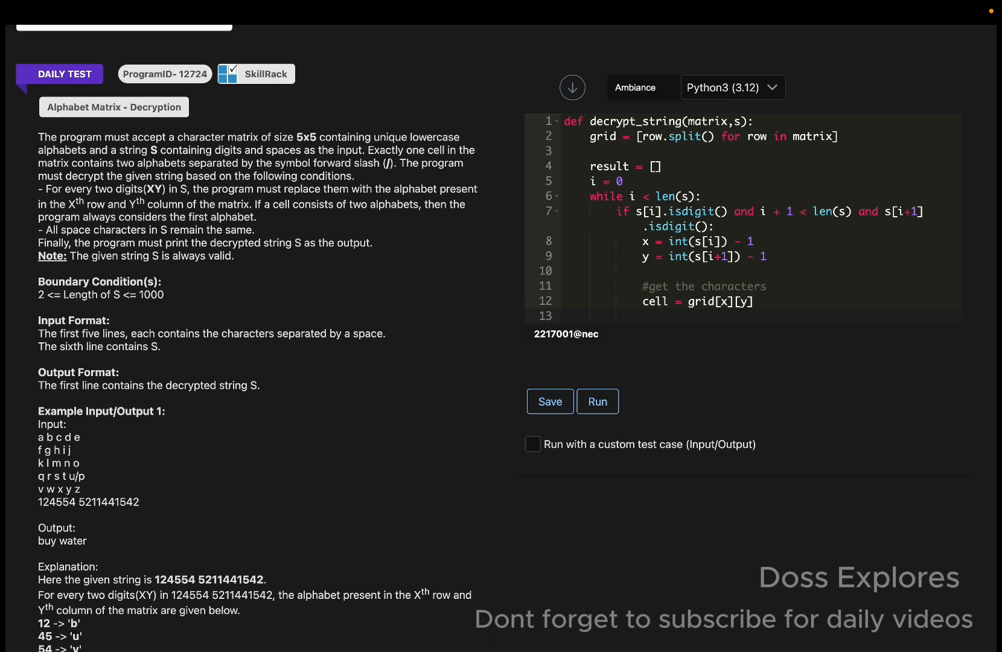
type("result.")
type("appen")
type("d(ce")
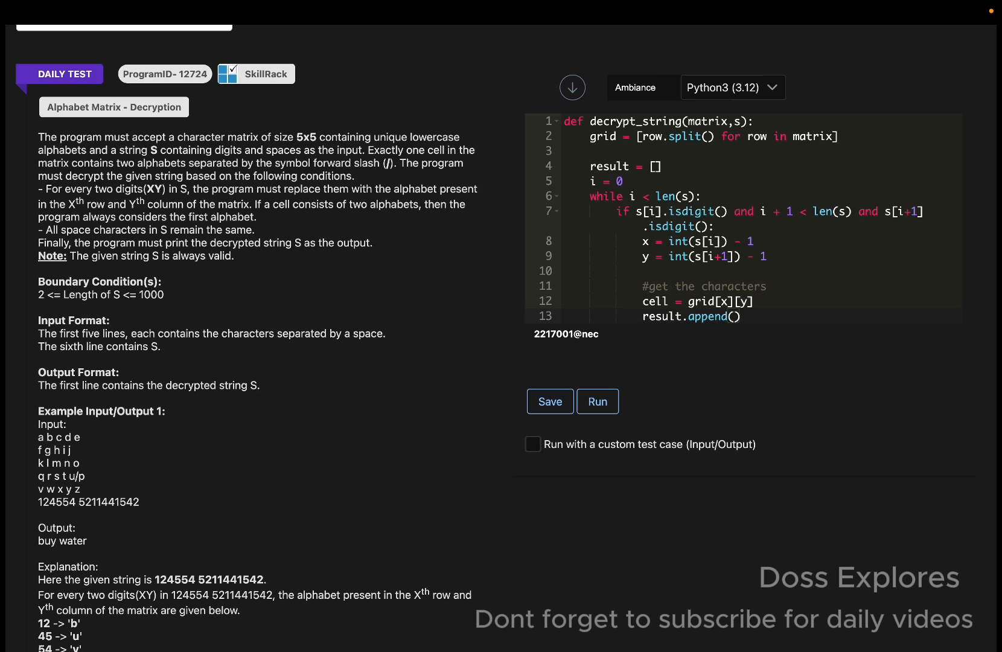
type("ll.split")
type("(")
type("'")
type("/")
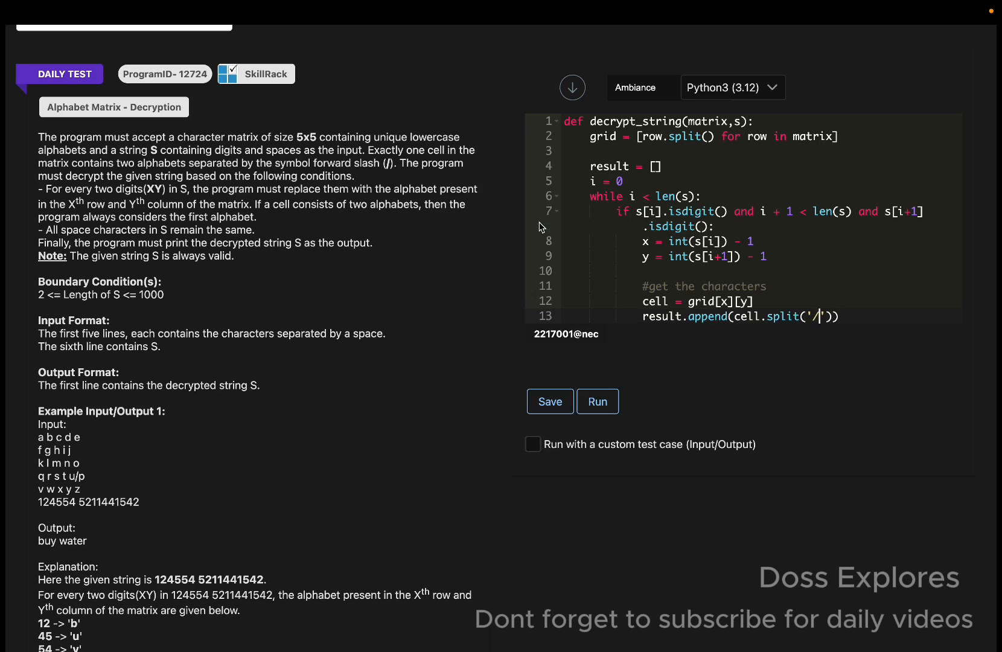
key("Right")
key("Right")
type("[]0")
key("End")
key("Return")
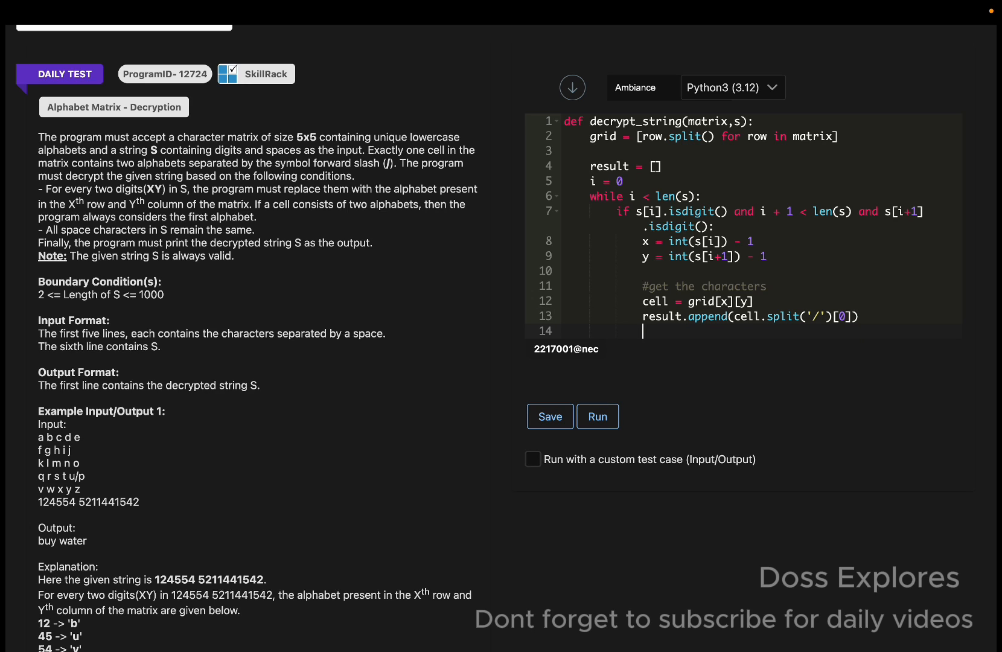
- Advance i by 2, then add an else branch with result.append(s[i]) and i+=1
key("Return")
type("i")
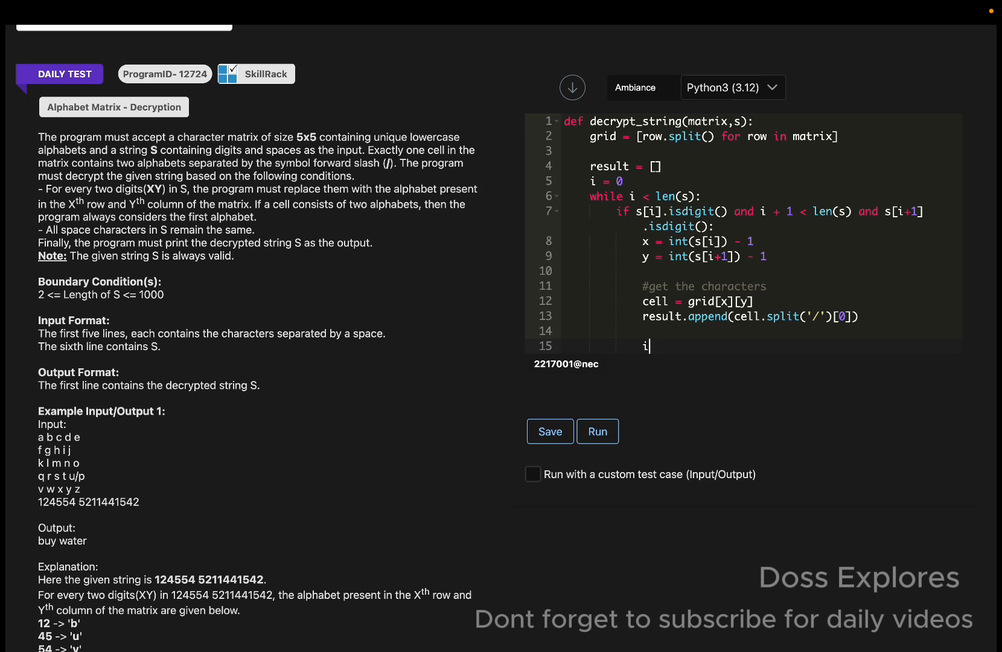
type("+= 2")
key("Return")
key("BackSpace")
type("else")
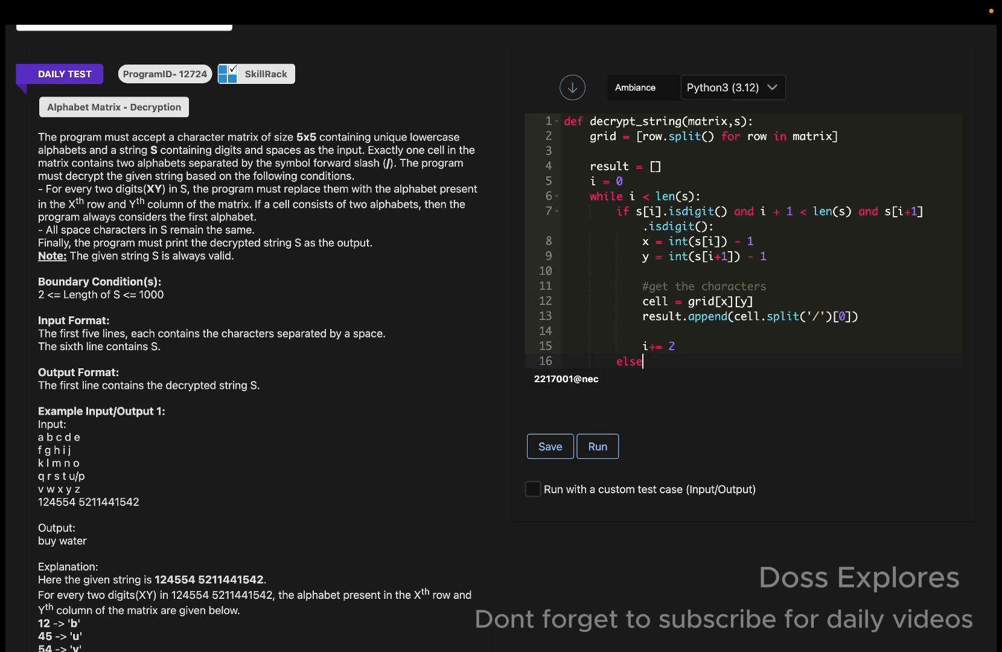
type(":")
key("Return")
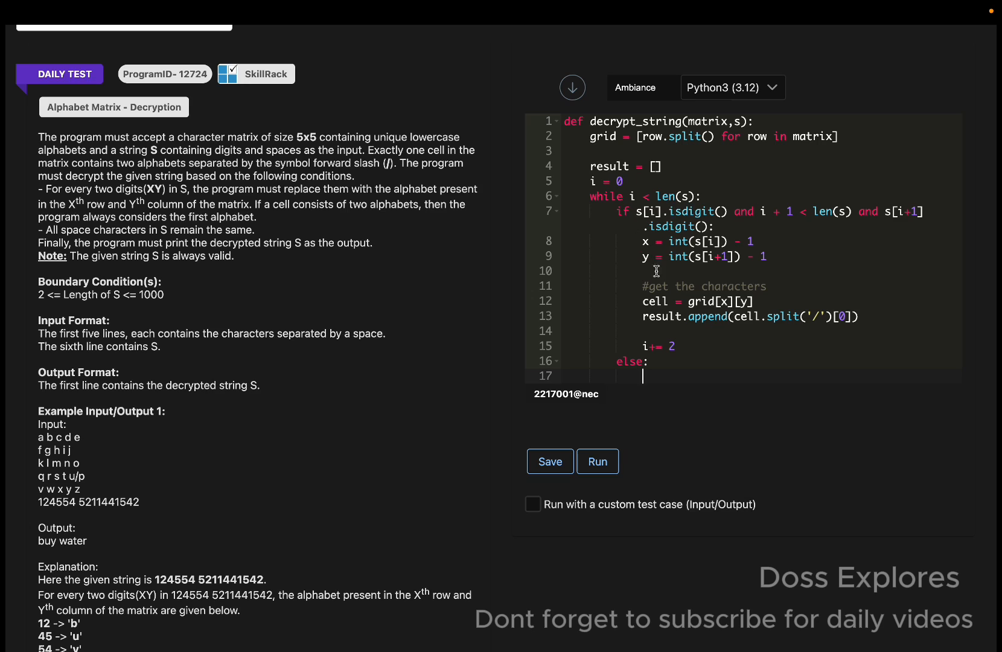
type("r")
type("esul")
key("BackSpace")
type("tl")
key("BackSpace")
key("BackSpace")
type("lt.append")
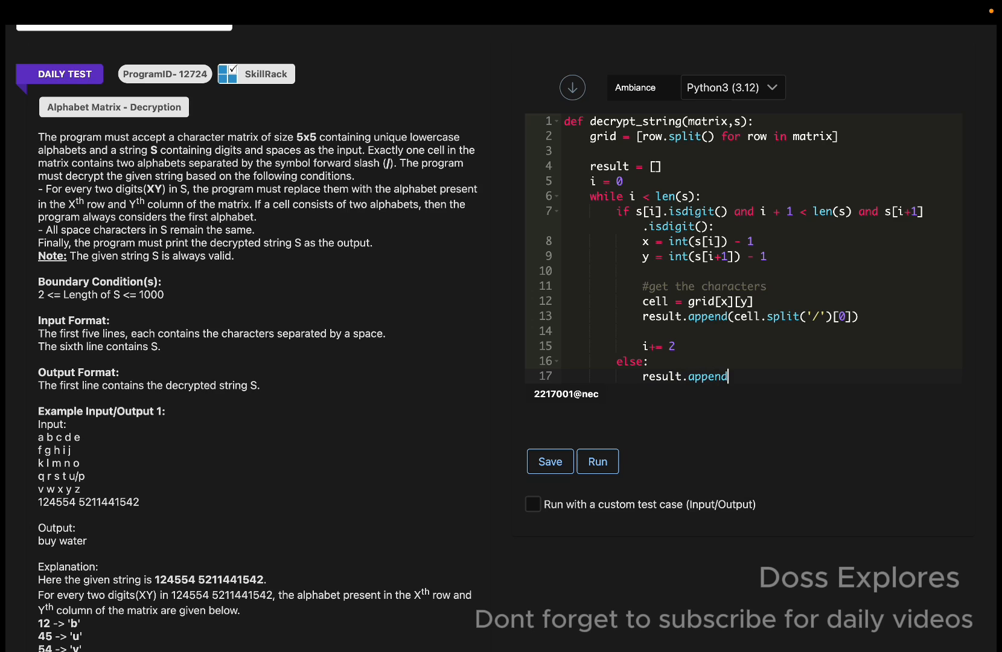
type("(s[")
type("i")
key("Return")
type("i+=")
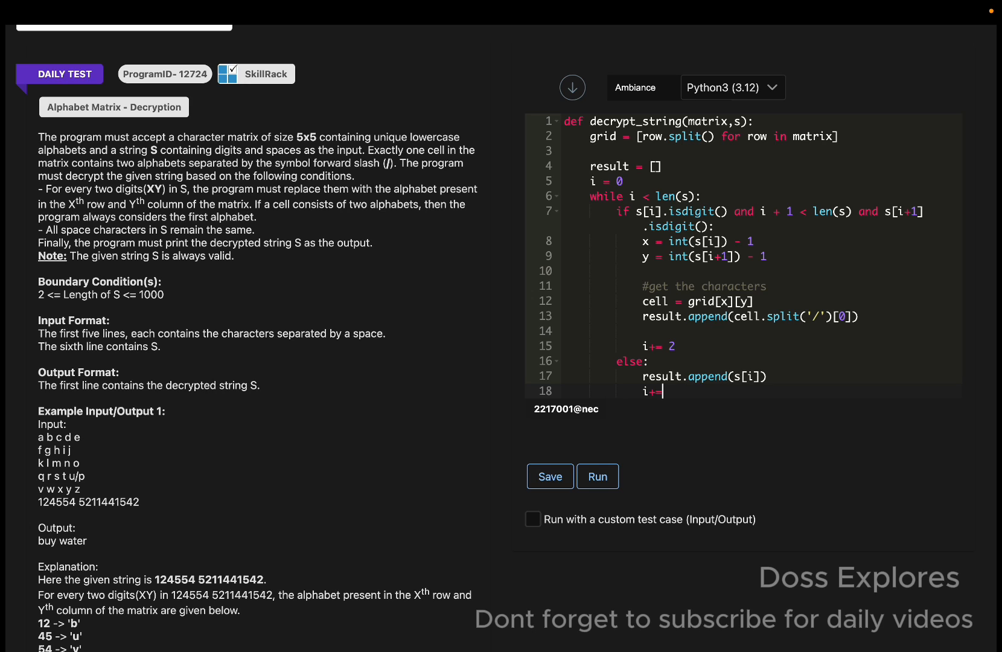
type("1")
- Return ''.join(result) from decrypt_string after the loop
key("Return")
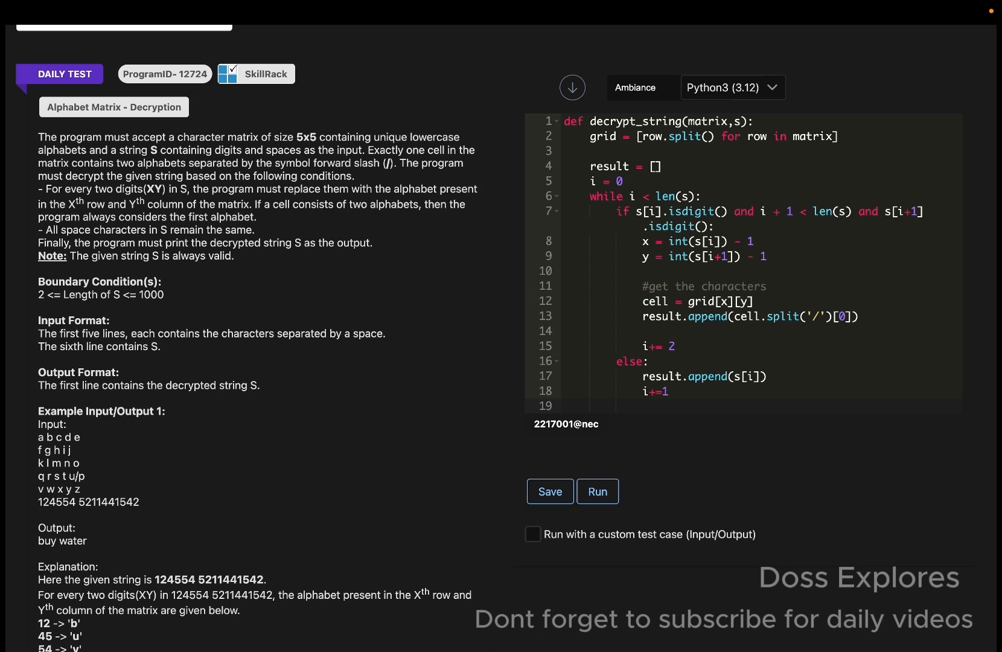
type("ret")
type("urn ''")
type(".join(r")
type("esult")
key("Return")
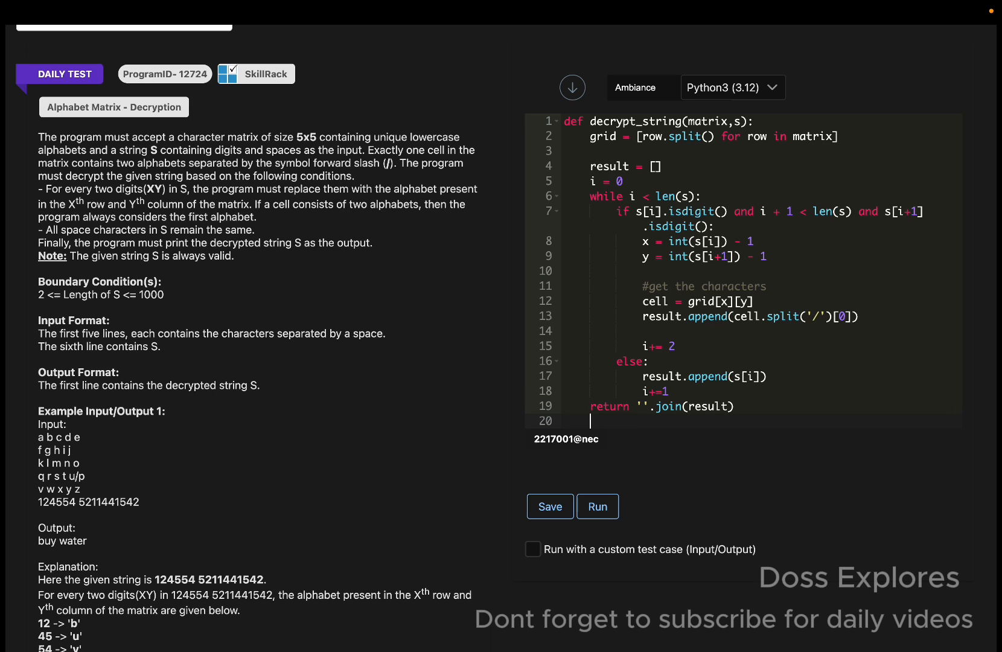
type("matrix = ")
type("[input()")
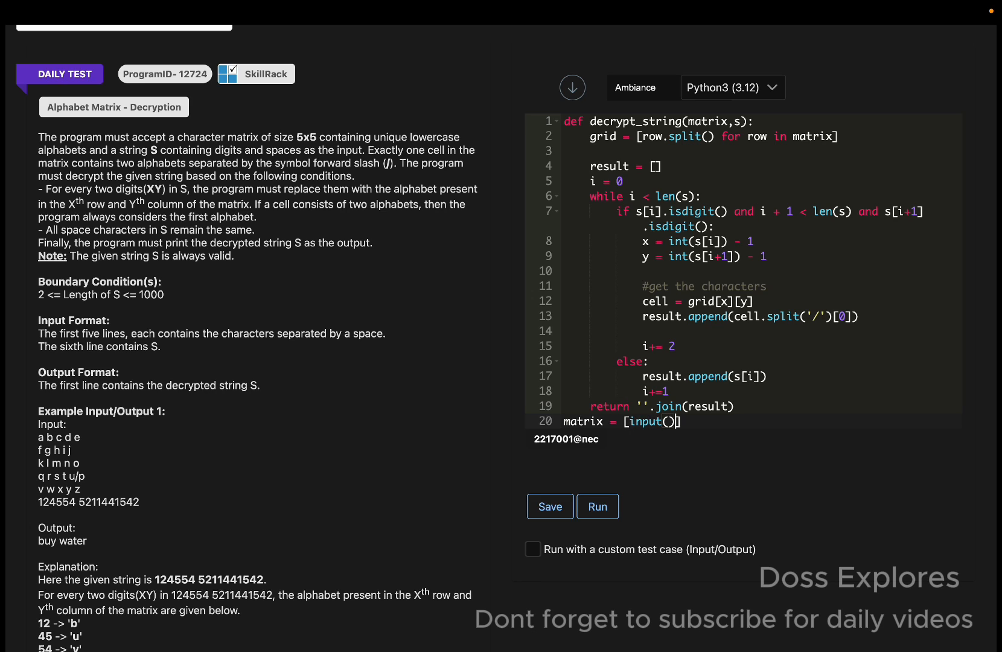
type(".strip()")
type(" for _ in")
type(" range")
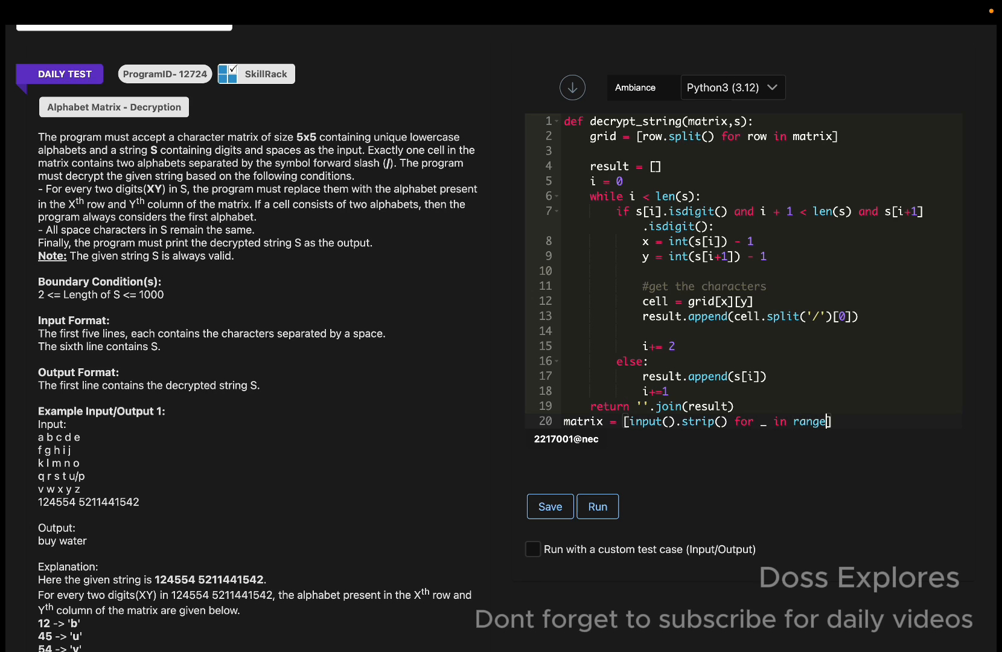
type("(5)")
- Read matrix = [input().strip() for _ in range(5)] and s = input().strip()
key("Right")
key("Return")
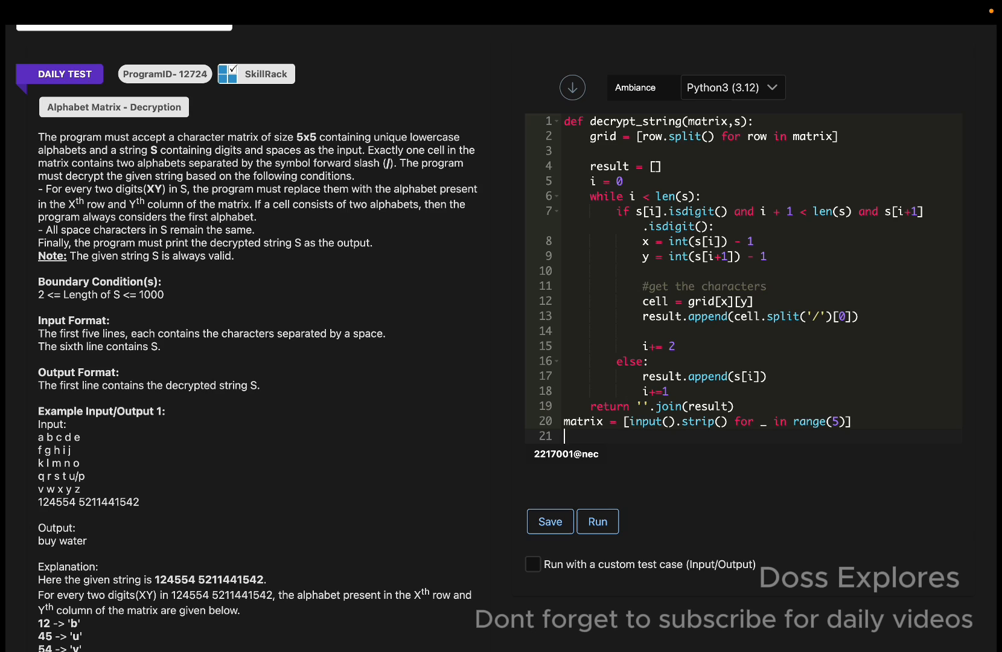
type("input")
type("().st")
type("rip()")
key("Return")
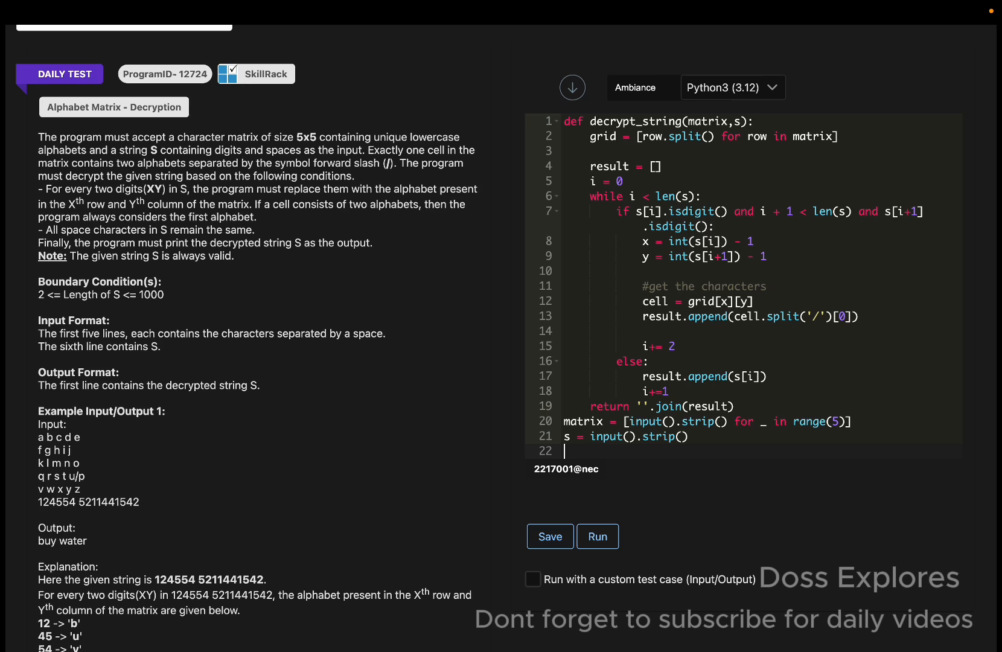
type("print()")
type("decryp")
type("t")
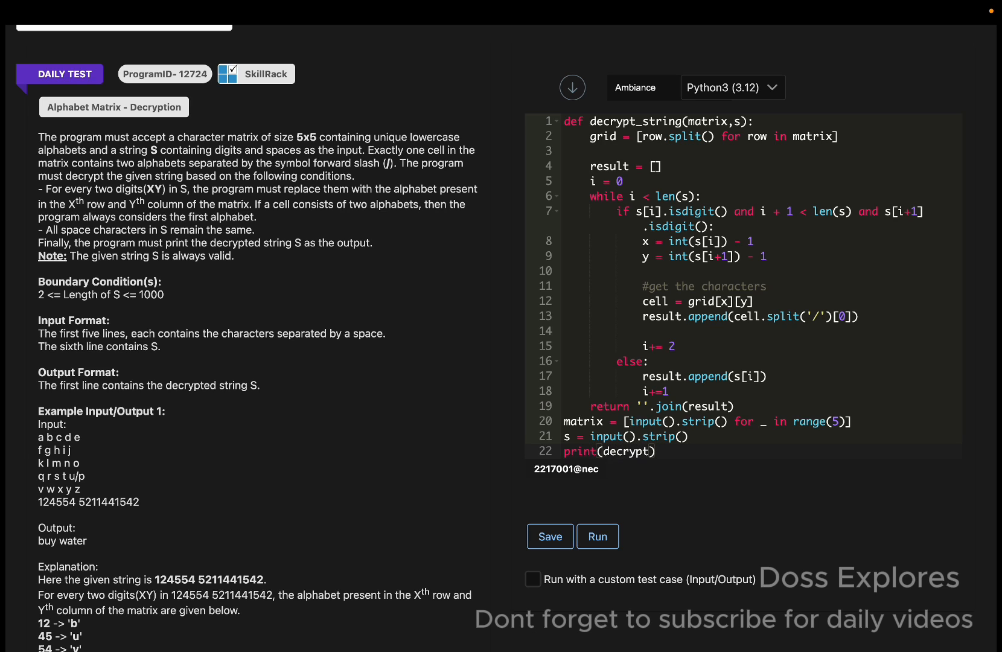
type("_string")
type("(matr")
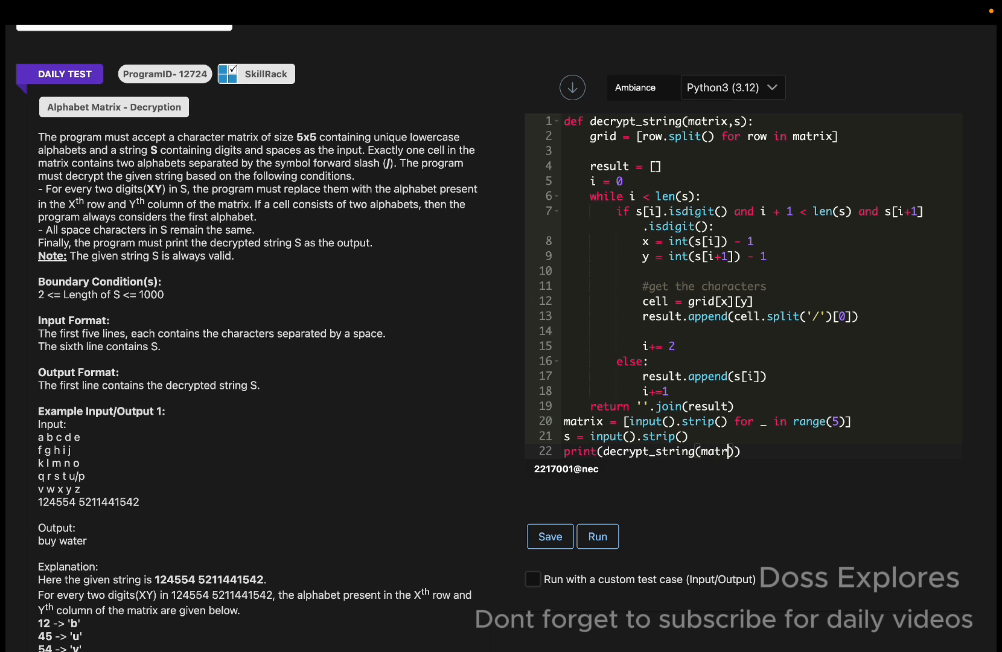
type("ix,s")
- Run the solution against the test cases and get 'Your Code has passed'
left_click(598, 536)
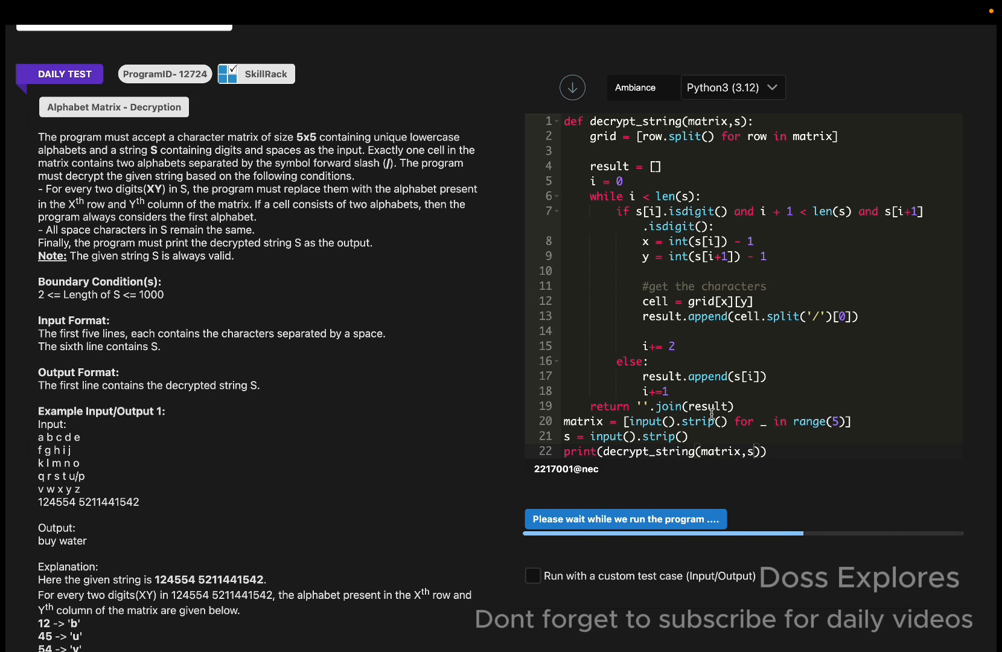